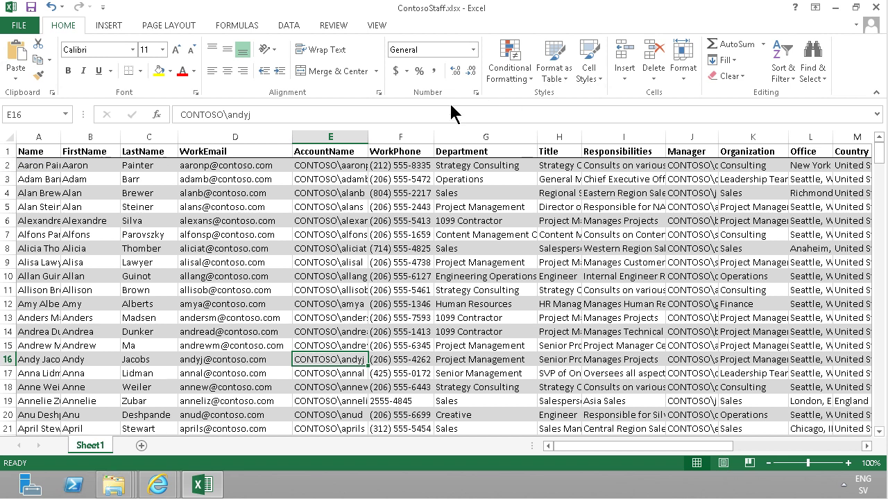
# Look through the staff records, jumping to the last data column and back.
pyautogui.click(385, 181)
pyautogui.click(365, 247)
pyautogui.press('Right')
pyautogui.press('Right')
pyautogui.press('Right')
pyautogui.press('Right')
pyautogui.press('Right')
pyautogui.press('Right')
pyautogui.press('Right')
pyautogui.press('Right')
pyautogui.press('Right')
pyautogui.press('Right')
pyautogui.press('Right')
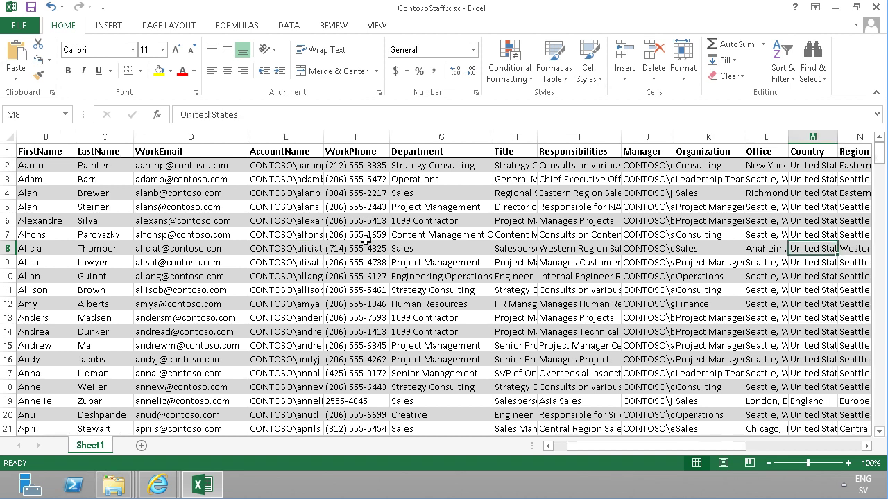
pyautogui.press('Left')
pyautogui.press('Left')
pyautogui.press('Left')
pyautogui.press('Left')
pyautogui.press('Left')
pyautogui.press('Left')
pyautogui.press('Left')
pyautogui.press('Left')
pyautogui.press('Left')
pyautogui.press('Left')
pyautogui.press('Left')
pyautogui.press('Left')
pyautogui.press('Left')
pyautogui.press('Left')
pyautogui.press('Left')
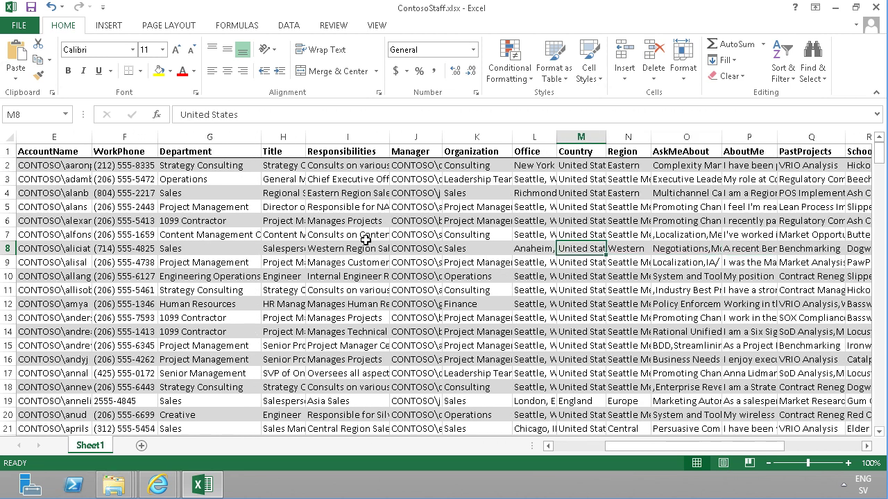
pyautogui.press('Right')
pyautogui.press('Right')
pyautogui.press('Right')
pyautogui.press('Right')
pyautogui.press('Right')
pyautogui.hotkey('ctrl', 'Right')
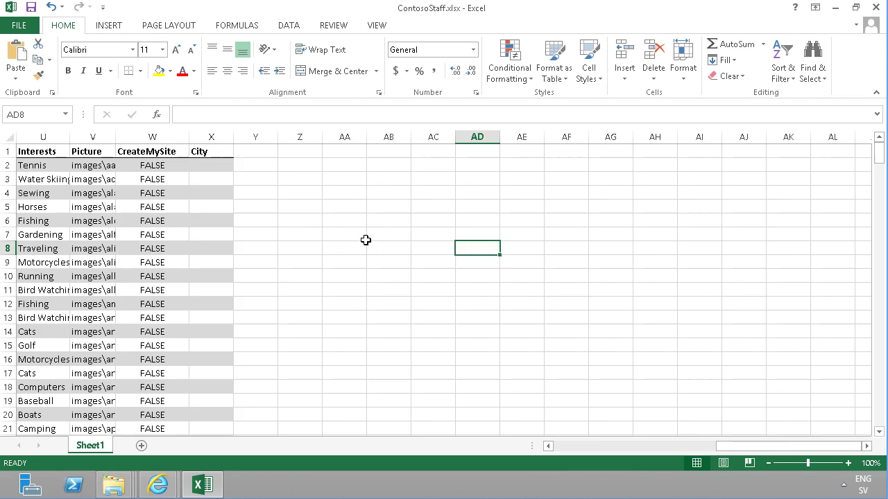
pyautogui.hotkey('ctrl', 'Left')
# Format A1:X273 as a table with headers in a yellow medium banded style.
pyautogui.click(366, 207)
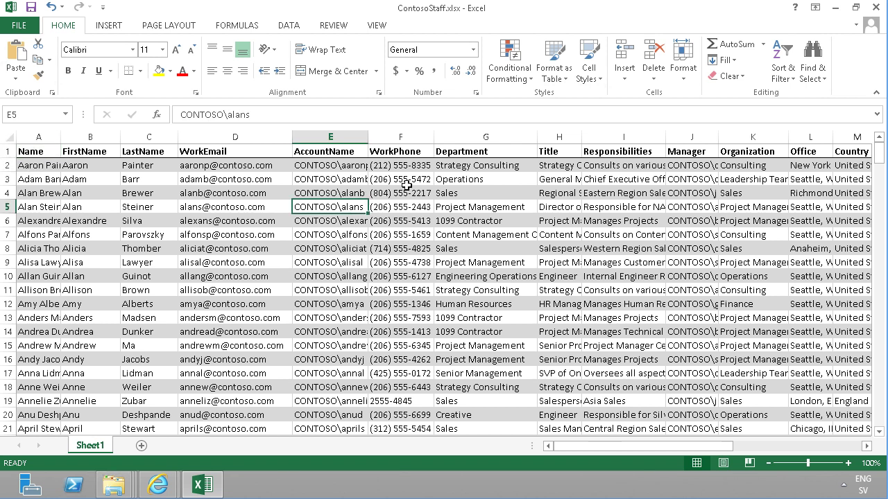
pyautogui.click(554, 54)
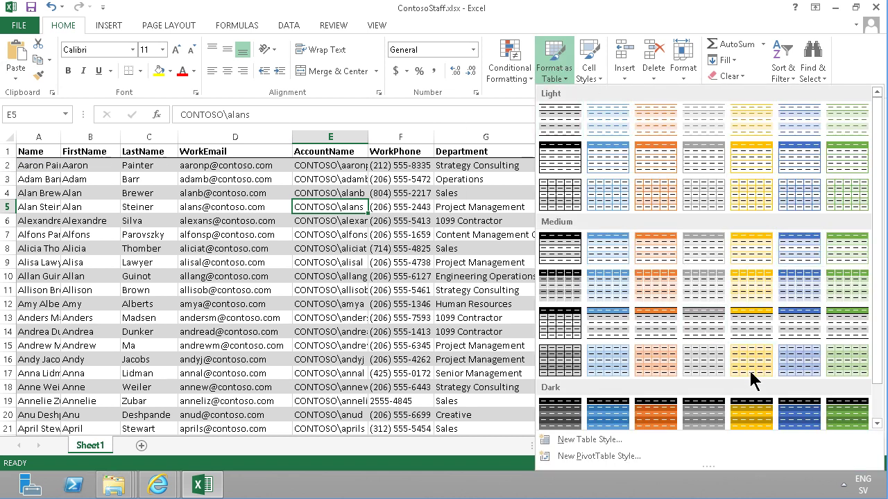
pyautogui.click(753, 283)
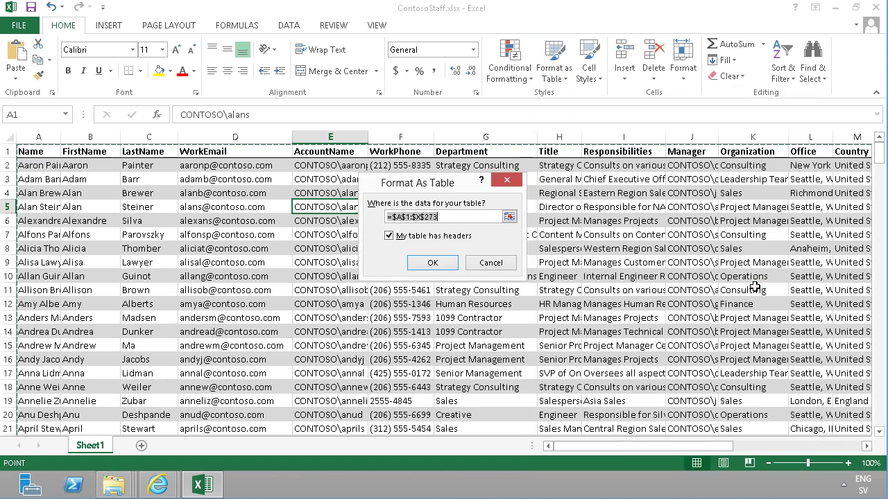
pyautogui.click(451, 263)
pyautogui.click(365, 221)
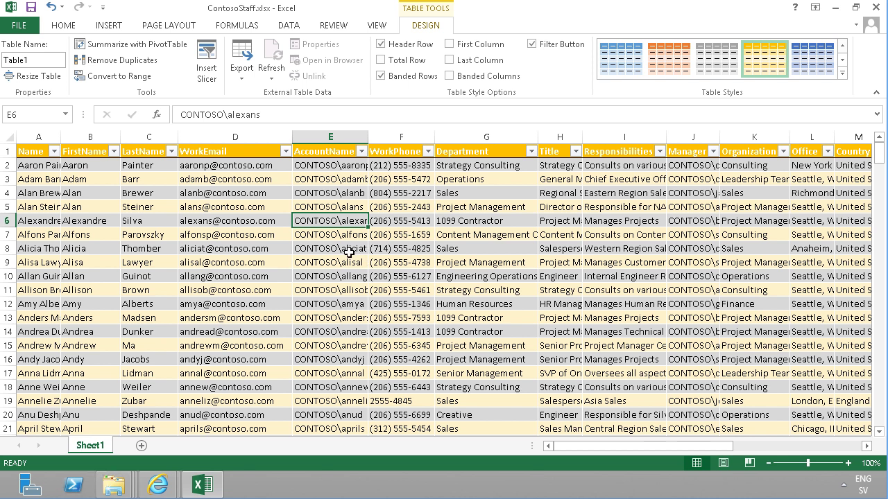
# Export the table to SharePoint site sharepoint.contoso.com as a list named Staff, continuing to data types.
pyautogui.click(261, 247)
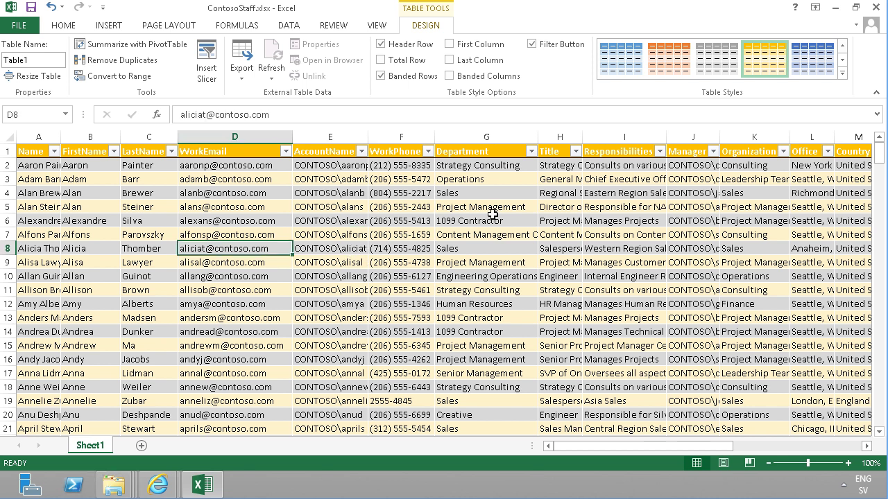
pyautogui.click(243, 86)
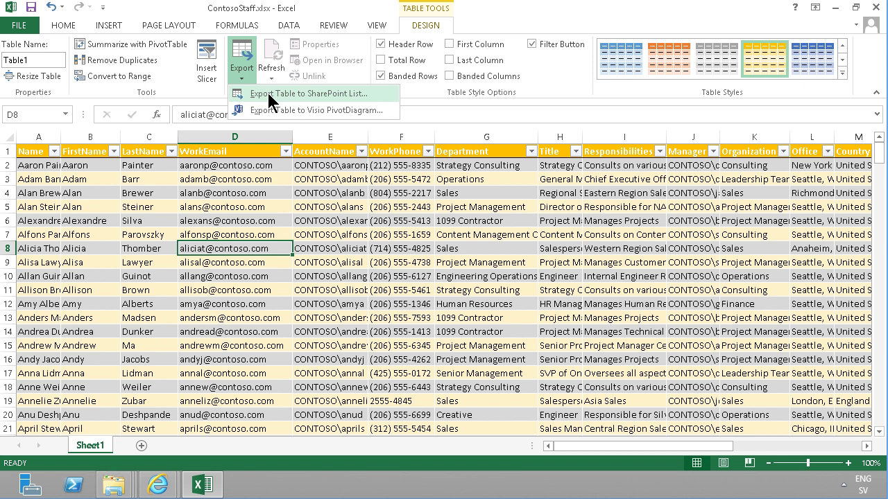
pyautogui.click(268, 94)
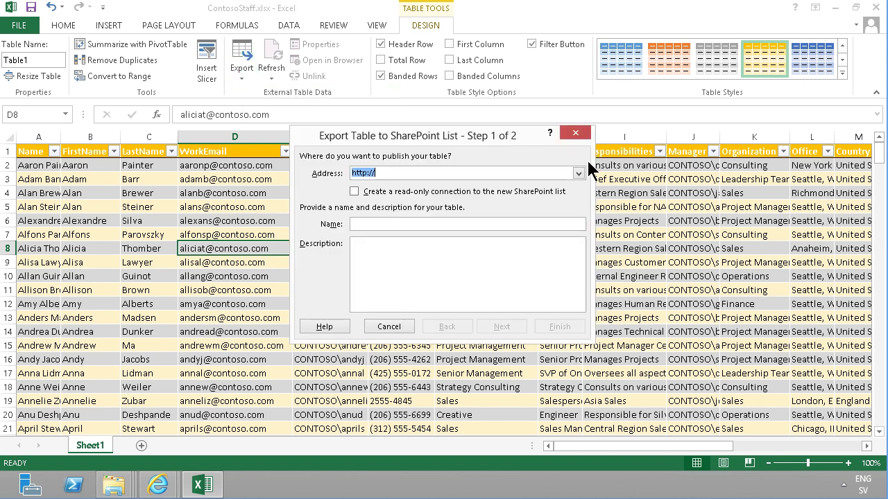
pyautogui.click(423, 172)
pyautogui.write('sharepoint.contoso.com')
pyautogui.press('Tab')
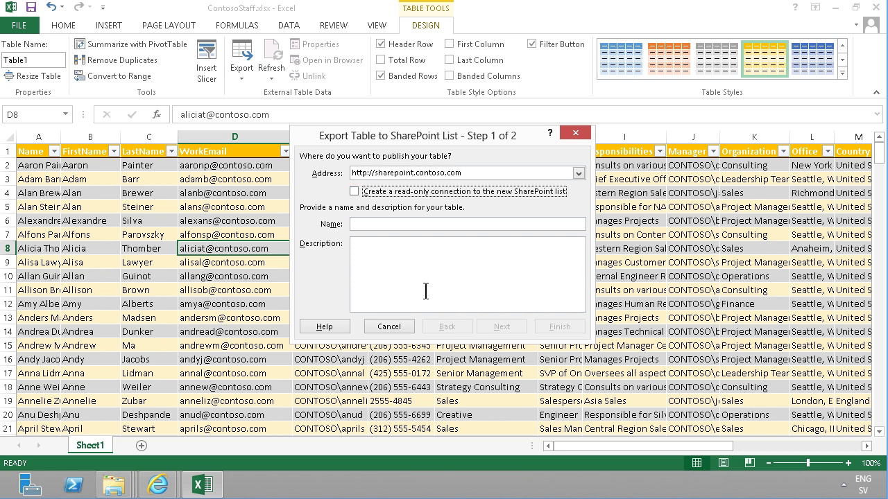
pyautogui.press('Tab')
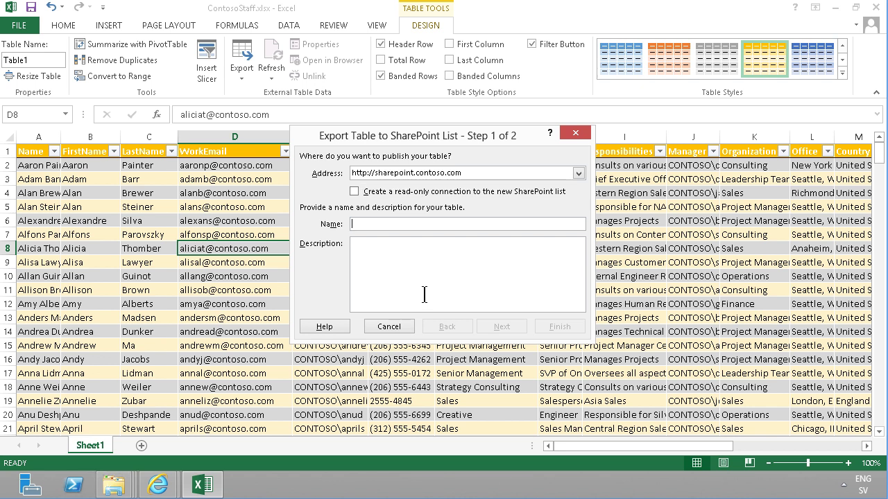
pyautogui.write('Staff')
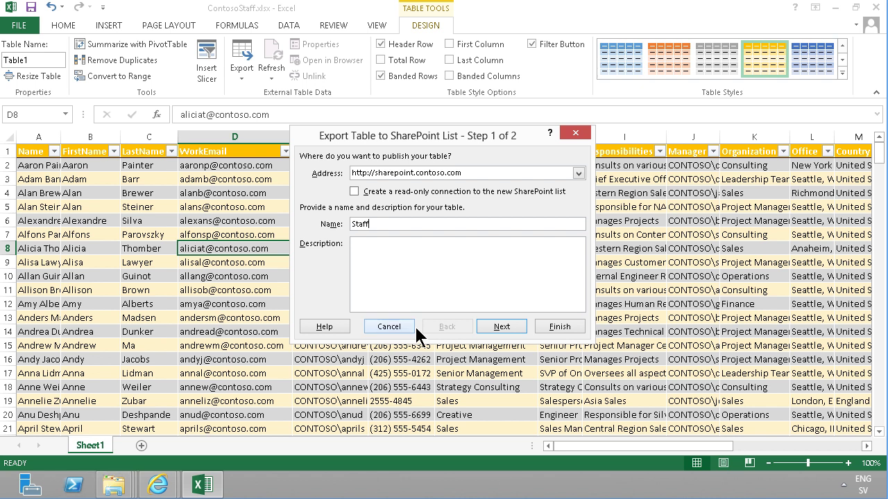
pyautogui.click(501, 327)
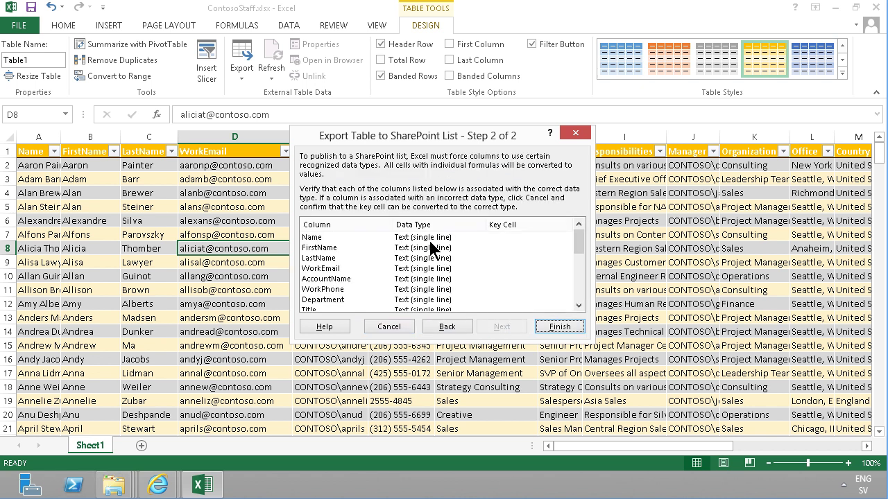
# Finish publishing the Staff list and close the success confirmation.
pyautogui.moveTo(577, 241)
pyautogui.mouseDown()
pyautogui.moveTo(577, 294)
pyautogui.moveTo(578, 237)
pyautogui.mouseUp()
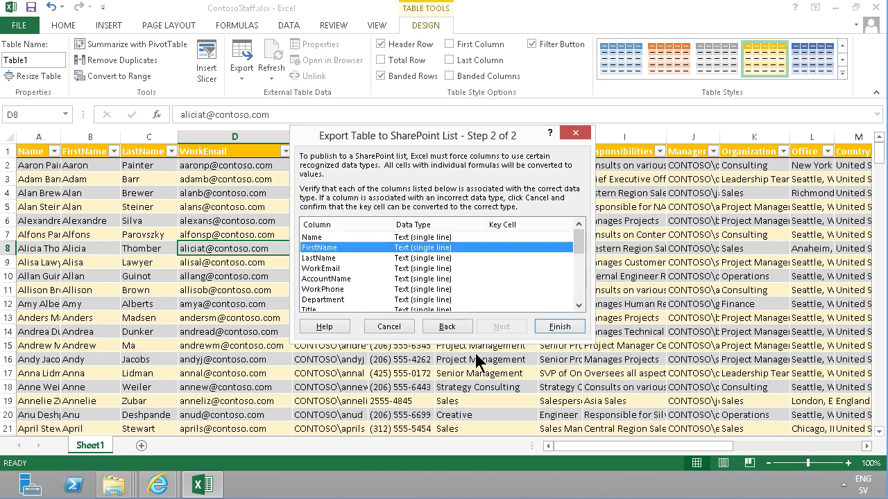
pyautogui.click(559, 327)
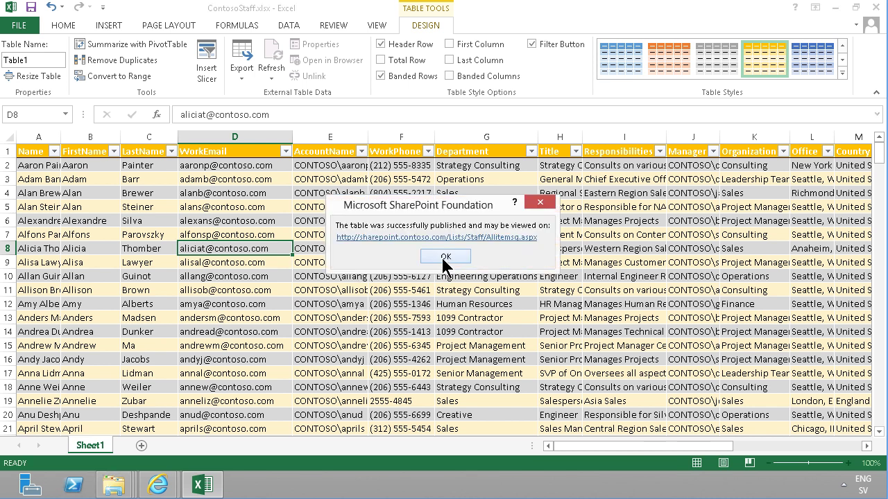
pyautogui.click(445, 256)
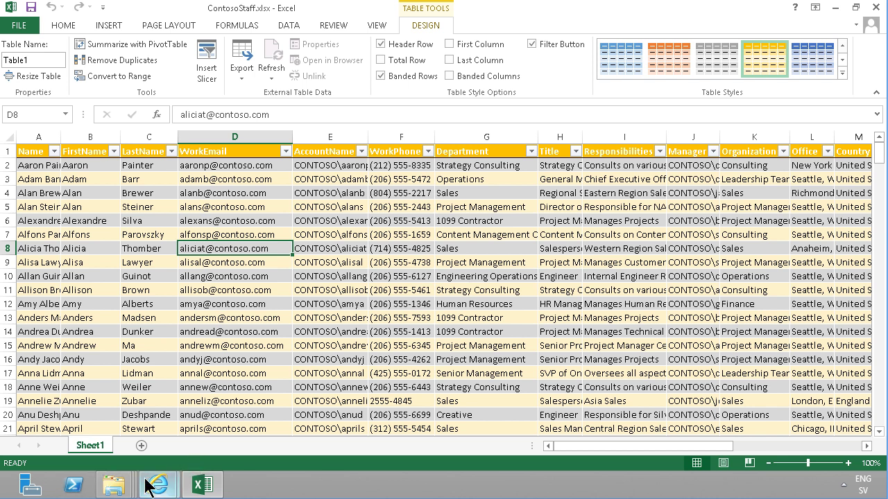
# In the Contoso Intranet browser window, open the Staff list from Site Contents and scroll through its columns.
pyautogui.moveTo(151, 484)
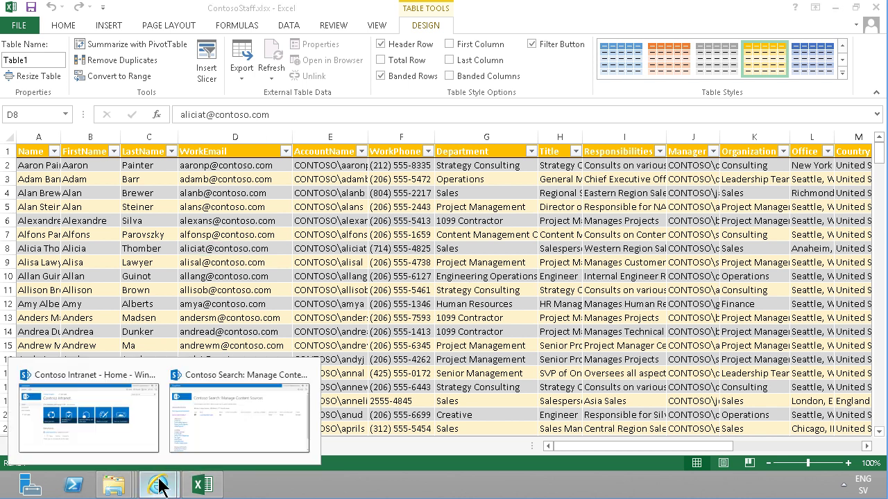
pyautogui.click(70, 414)
pyautogui.click(50, 208)
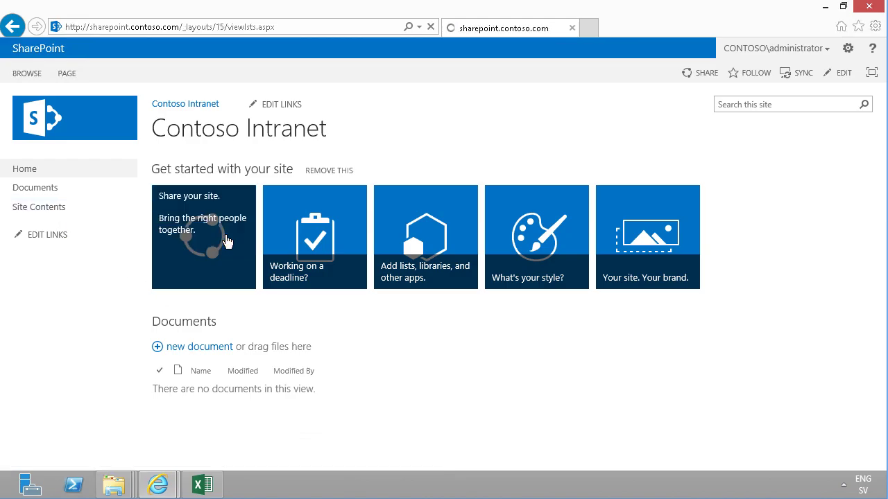
pyautogui.scroll(-2, 624, 332)
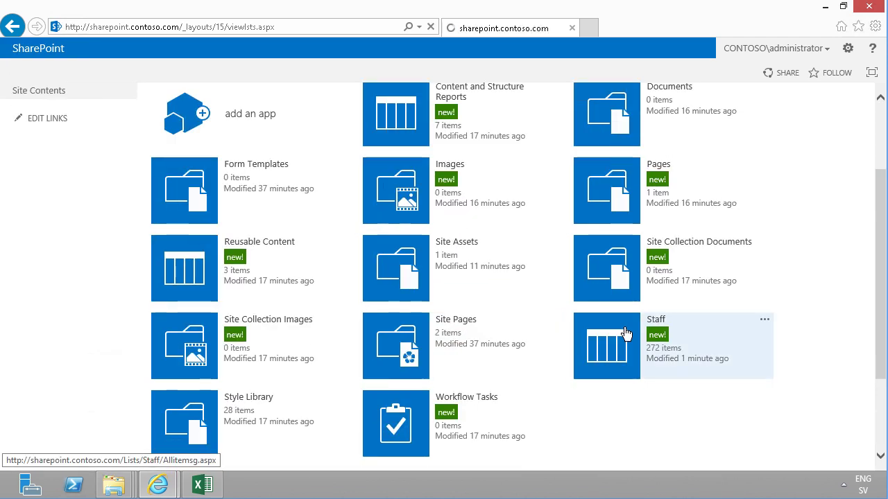
pyautogui.click(626, 334)
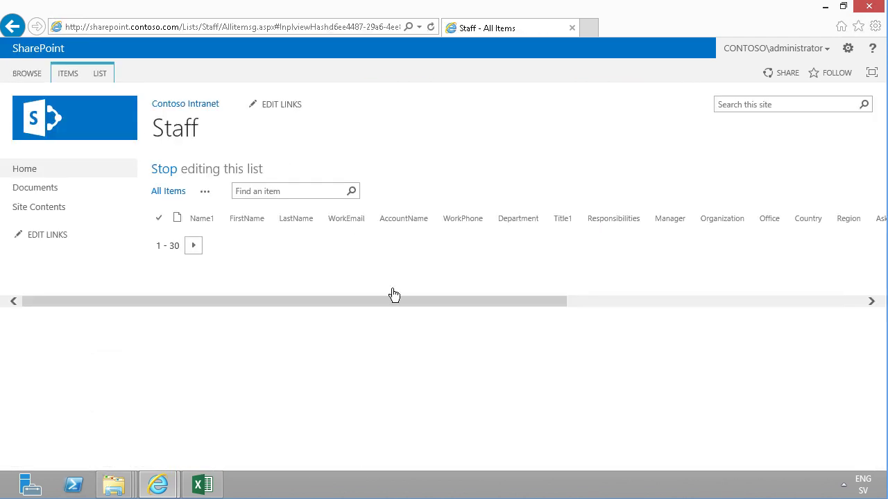
pyautogui.moveTo(340, 472); pyautogui.dragTo(212, 485)
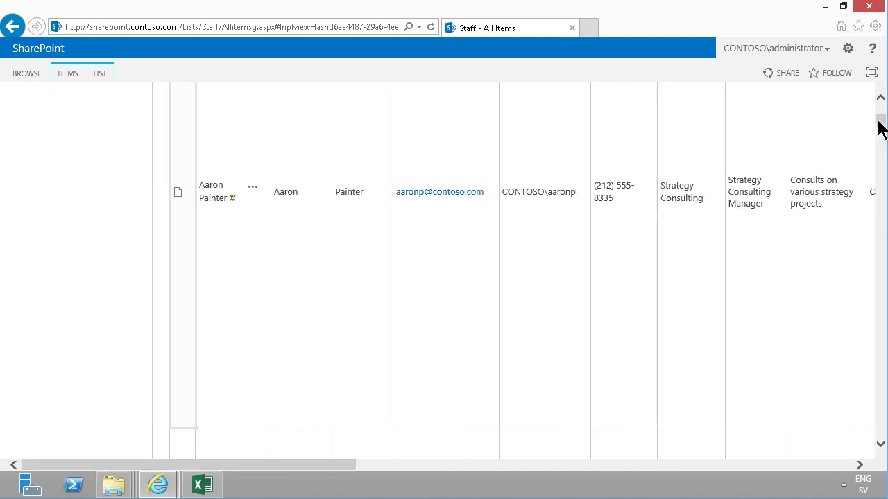
pyautogui.moveTo(881, 128); pyautogui.dragTo(881, 112)
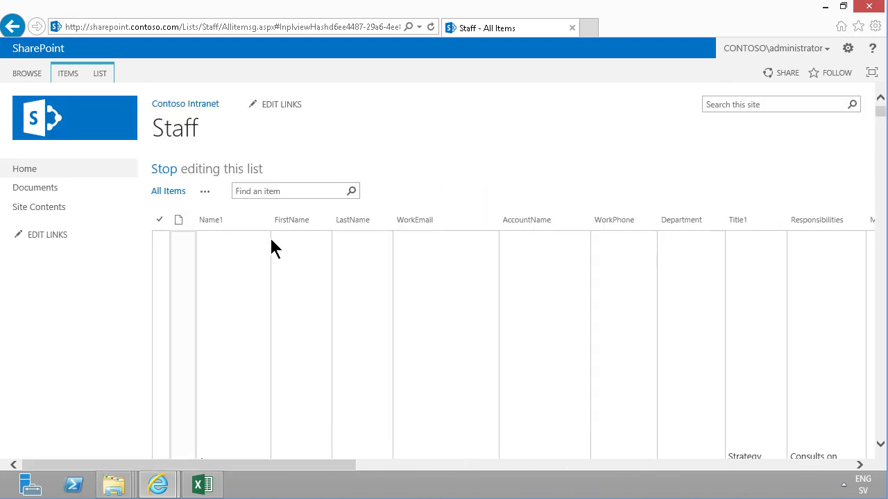
pyautogui.moveTo(307, 465); pyautogui.dragTo(233, 451)
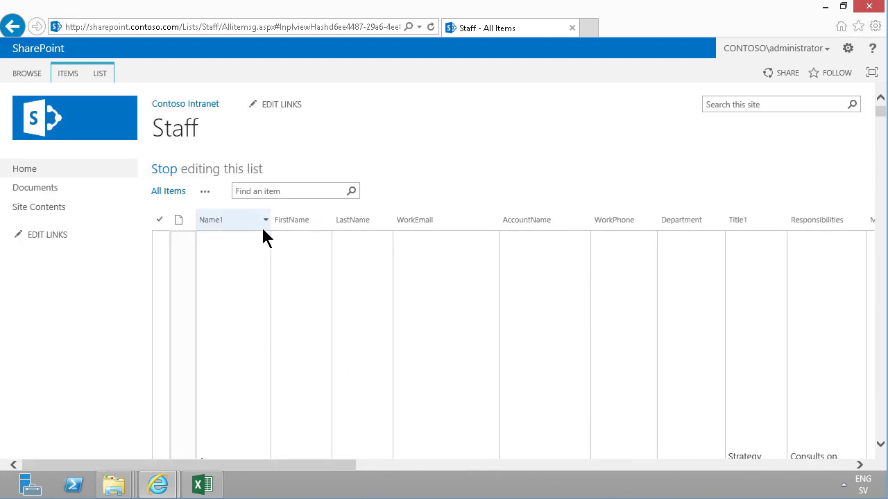
# Edit the All Items view, hiding AccountName, Responsibilities, Manager, Organization and Office while keeping WorkPhone and Department.
pyautogui.click(203, 197)
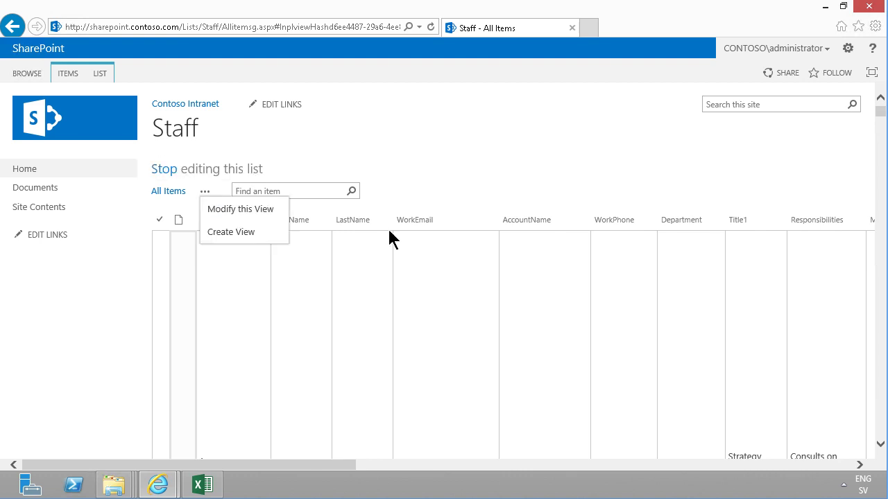
pyautogui.click(243, 210)
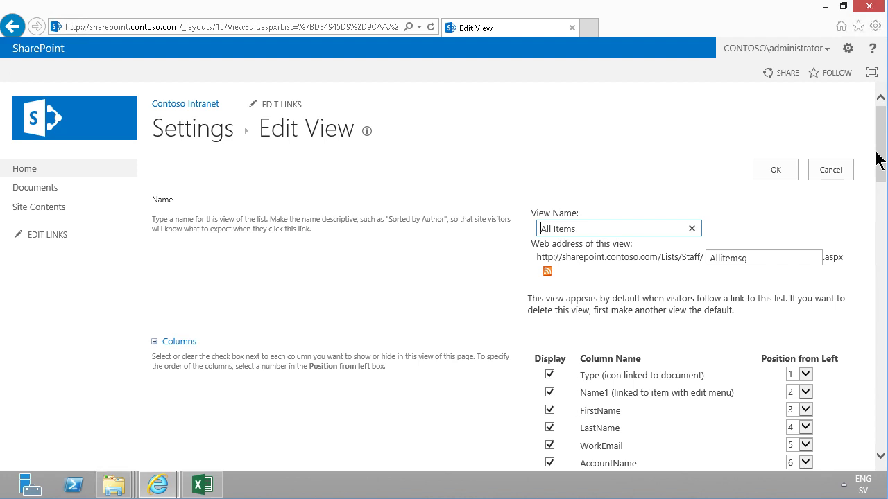
pyautogui.scroll(-3, 556, 269)
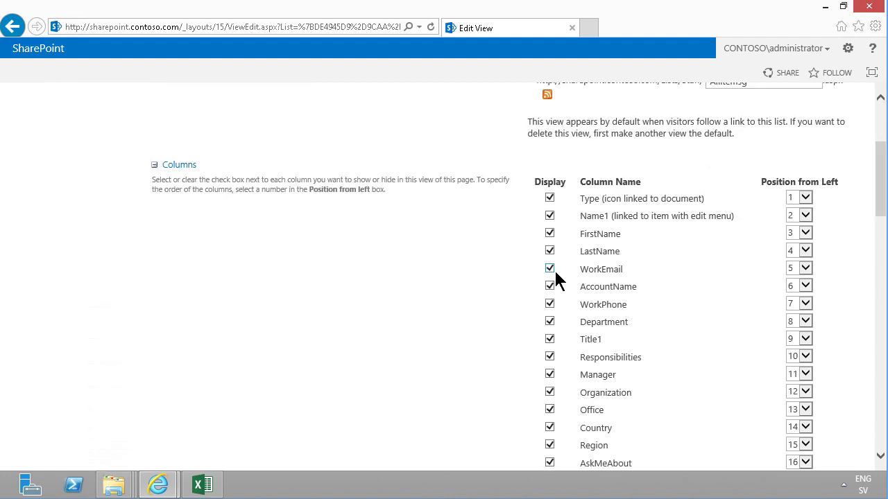
pyautogui.click(549, 287)
pyautogui.click(550, 305)
pyautogui.click(549, 303)
pyautogui.click(549, 321)
pyautogui.click(549, 323)
pyautogui.click(550, 374)
pyautogui.click(549, 357)
pyautogui.click(549, 392)
pyautogui.click(549, 410)
# Hide the Country, AboutMe, Colleagues, PastCompanies, Picture and CreateMySite columns.
pyautogui.scroll(-3, 561, 229)
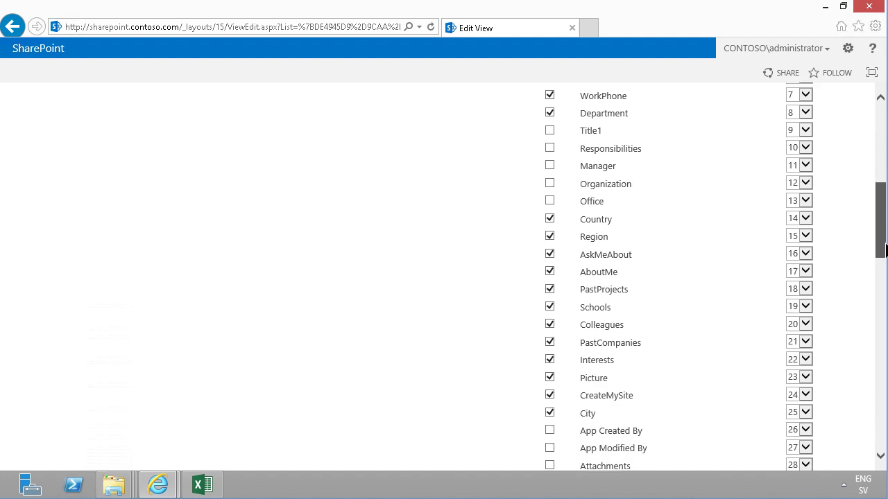
pyautogui.click(550, 219)
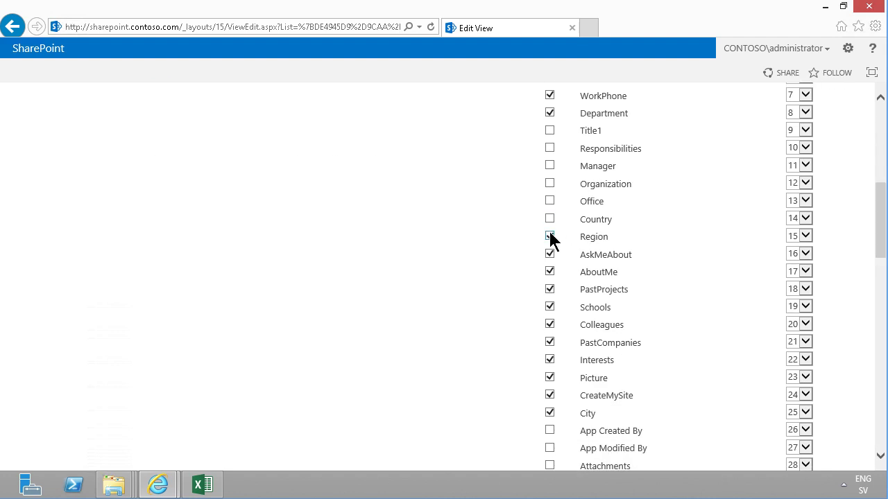
pyautogui.click(549, 271)
pyautogui.click(548, 323)
pyautogui.click(550, 343)
pyautogui.click(549, 378)
pyautogui.click(550, 395)
# Show the Edit column at position 1, hide the Type column, and save the view.
pyautogui.moveTo(882, 246); pyautogui.dragTo(848, 293)
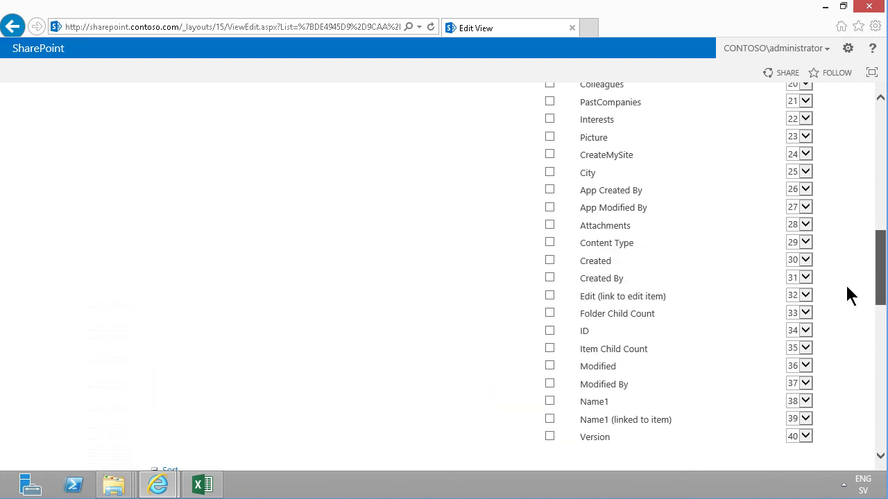
pyautogui.click(550, 297)
pyautogui.click(805, 296)
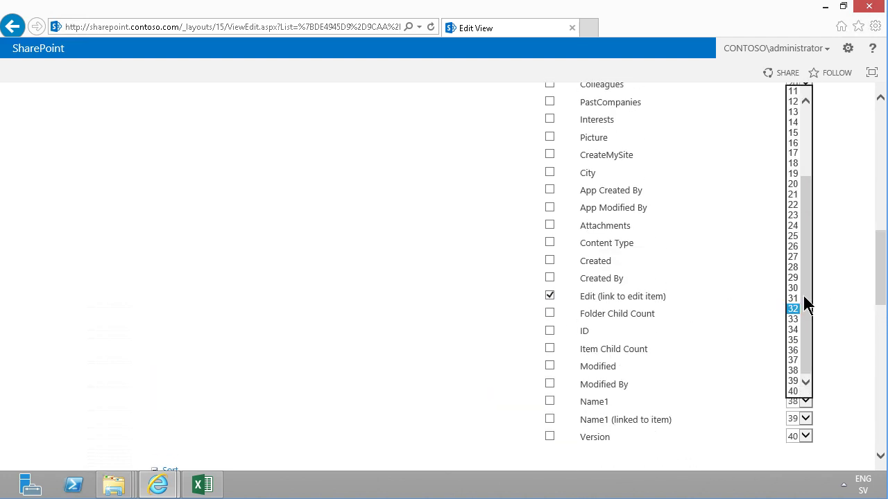
pyautogui.moveTo(803, 296); pyautogui.dragTo(796, 98)
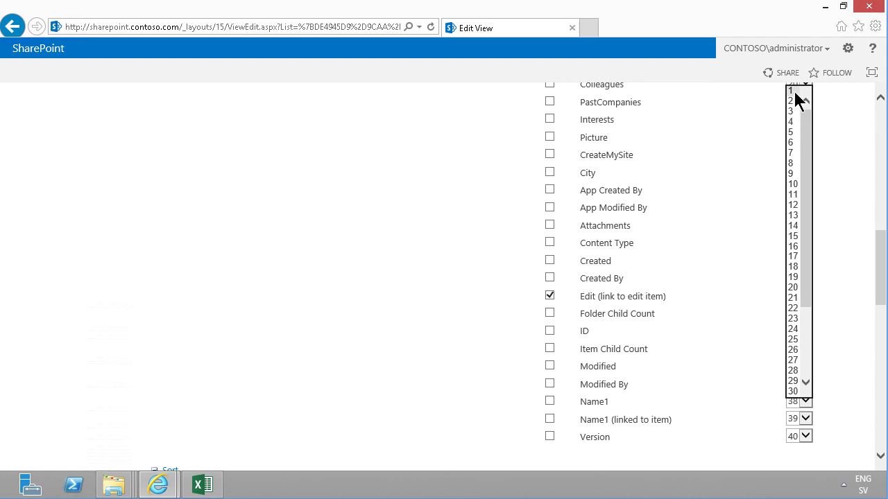
pyautogui.click(795, 91)
pyautogui.moveTo(883, 275); pyautogui.dragTo(884, 132)
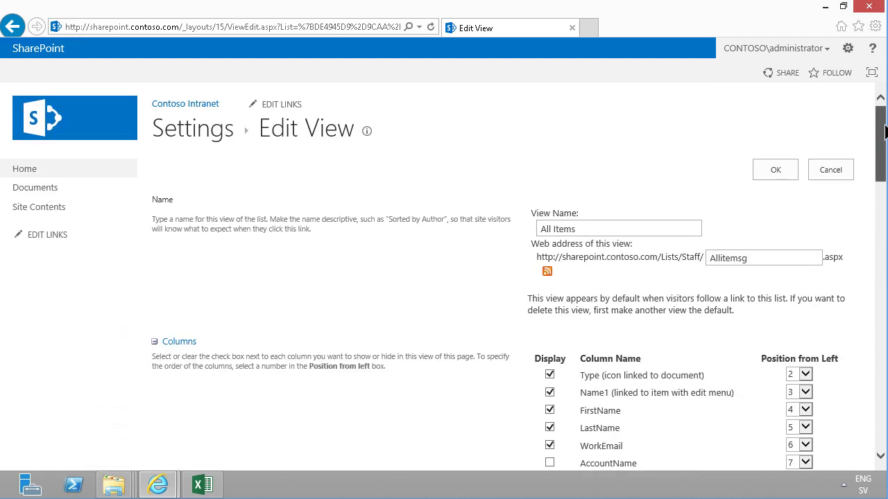
pyautogui.click(549, 375)
pyautogui.click(778, 171)
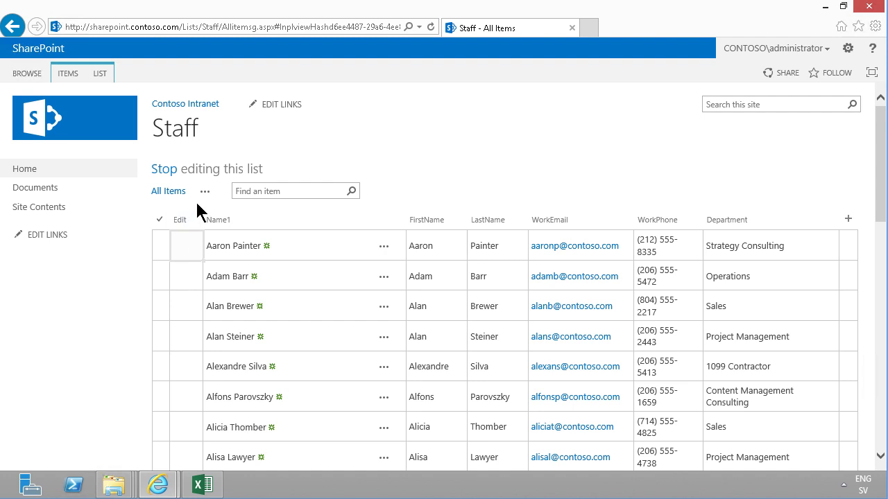
# Switch between the LIST and ITEMS ribbon commands, select a grid cell, then start creating a new view.
pyautogui.click(99, 73)
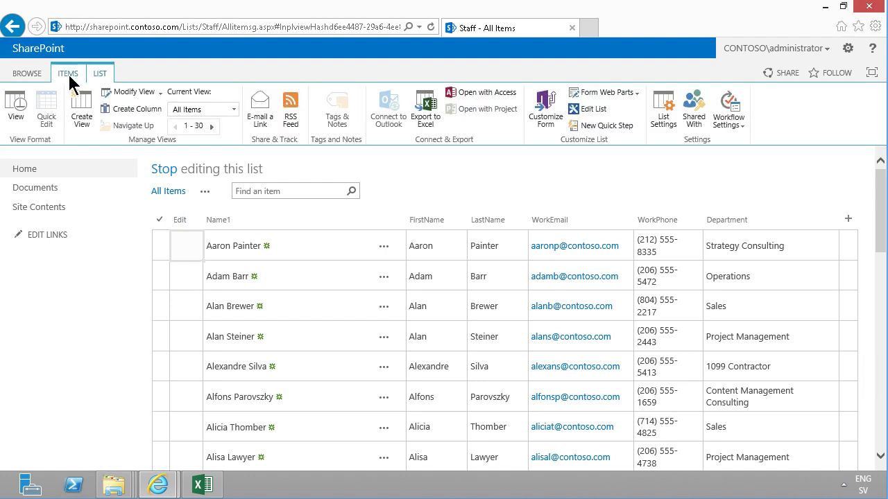
pyautogui.click(69, 76)
pyautogui.click(97, 74)
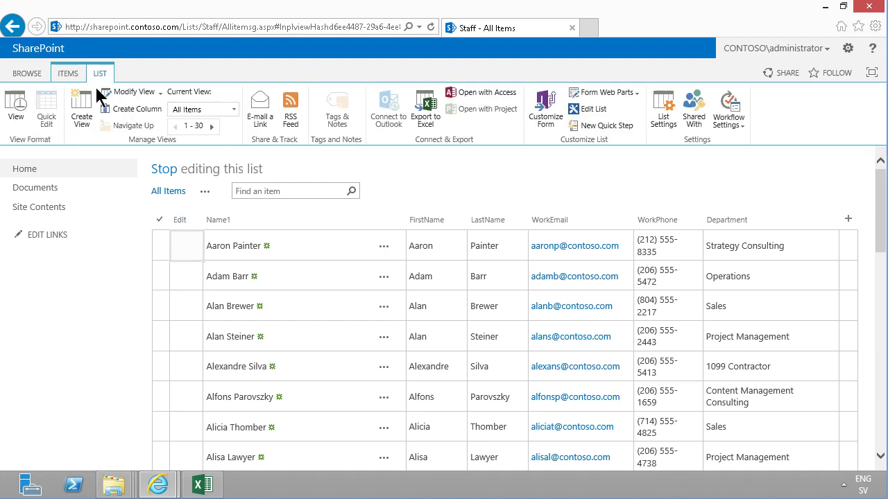
pyautogui.press('Right')
pyautogui.press('Down')
pyautogui.press('Down')
pyautogui.press('Down')
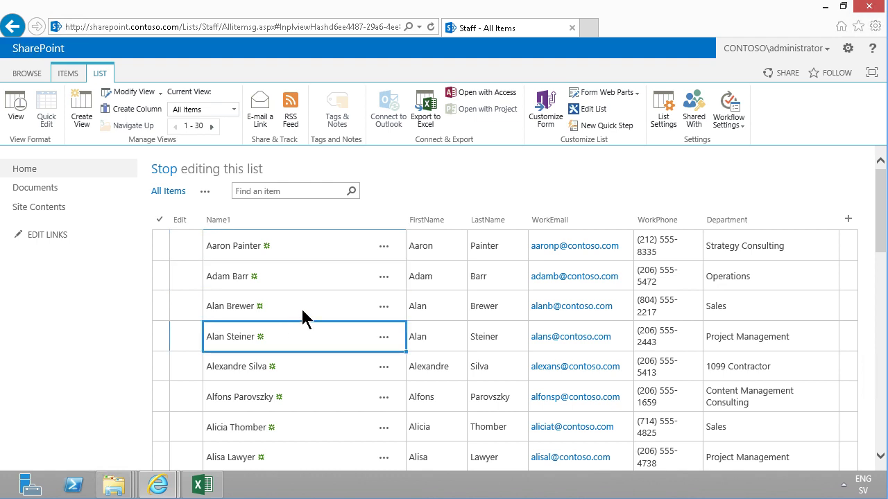
pyautogui.click(312, 276)
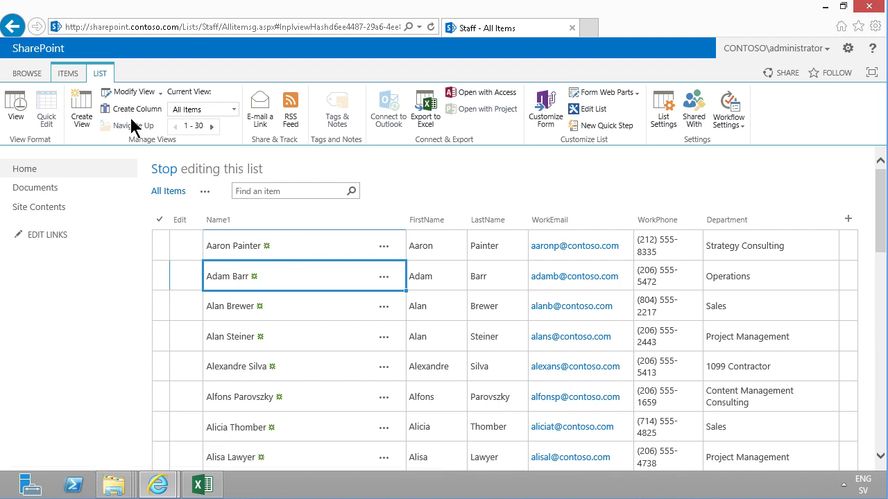
pyautogui.click(81, 111)
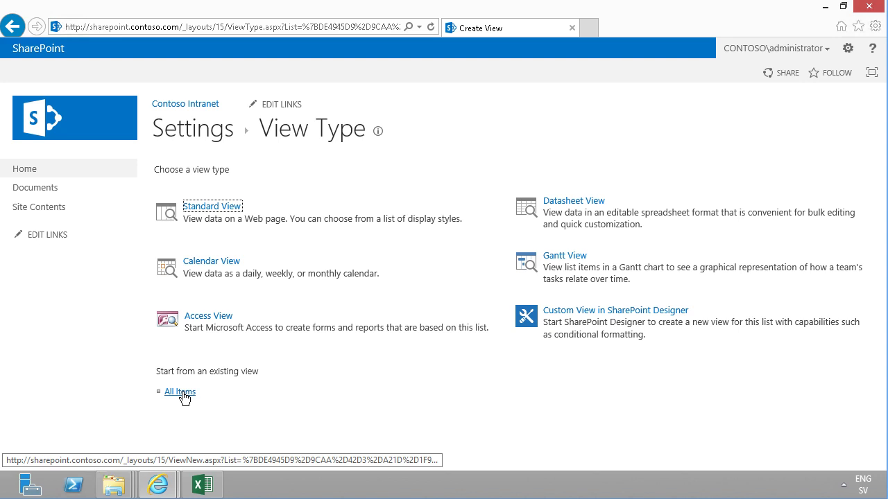
# Create a Standard View named 'All Staff' and save it as the default view.
pyautogui.click(206, 214)
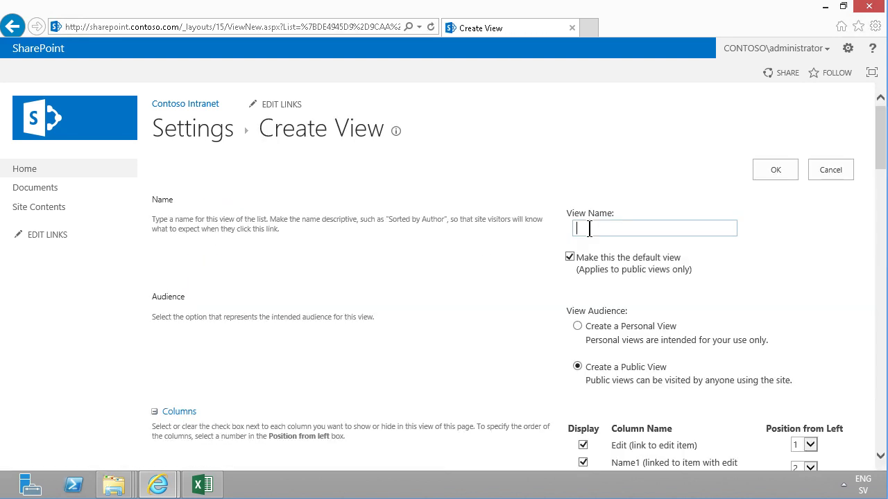
pyautogui.write('All Staff')
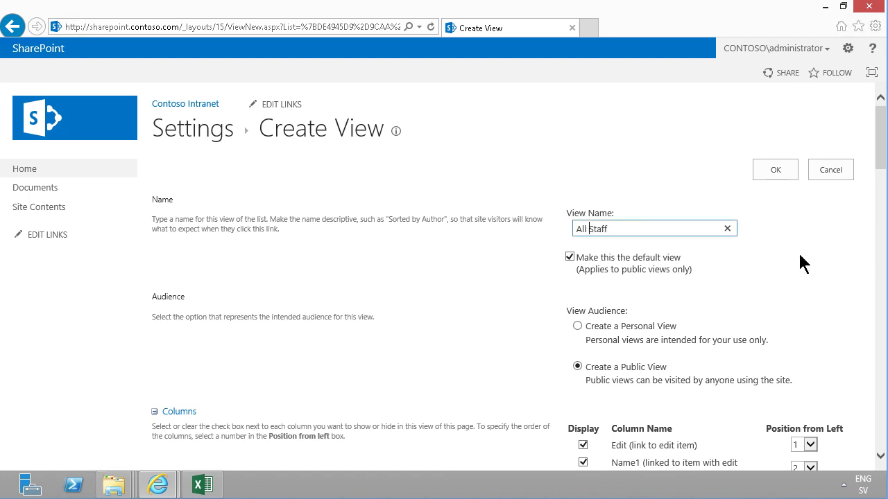
pyautogui.moveTo(882, 156)
pyautogui.mouseDown()
pyautogui.moveTo(882, 212)
pyautogui.moveTo(882, 133)
pyautogui.moveTo(882, 145)
pyautogui.mouseUp()
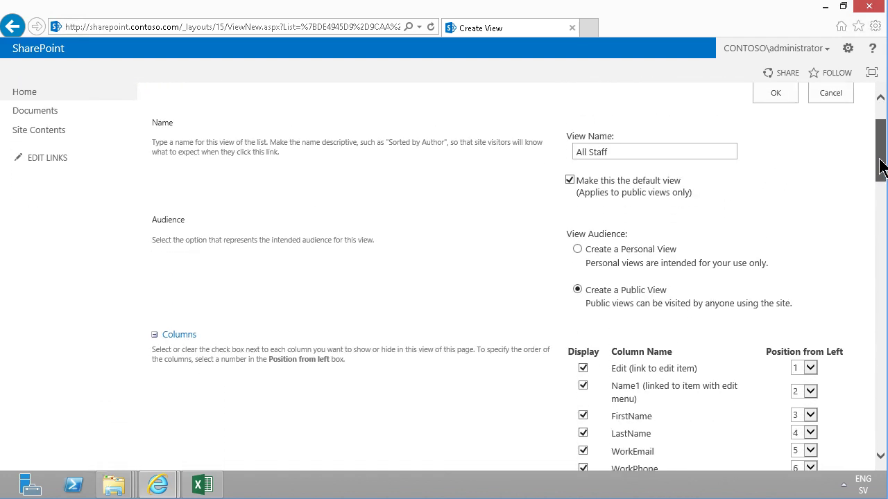
pyautogui.click(778, 93)
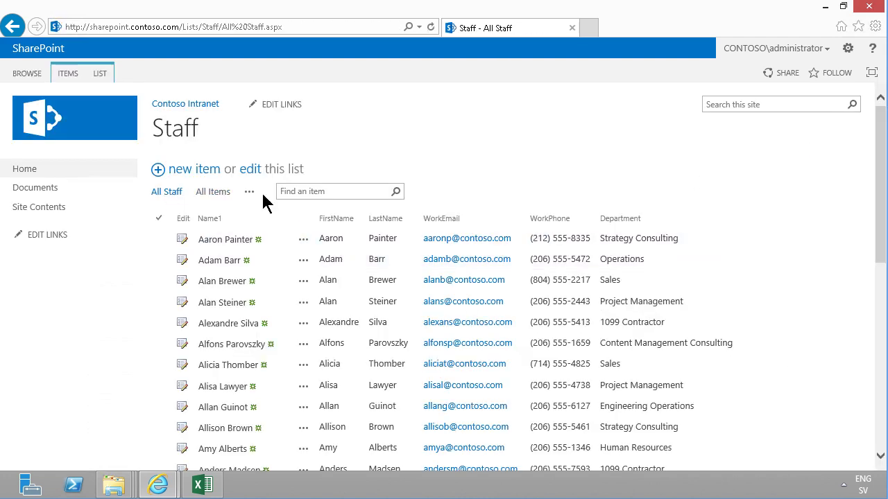
# Rename the All Items view to 'Edit mode' through List Settings and switch to it.
pyautogui.click(101, 74)
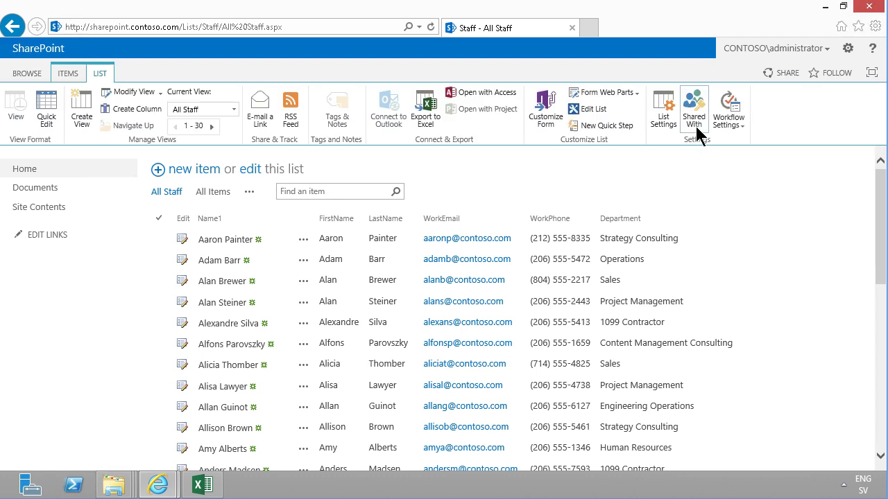
pyautogui.click(666, 111)
pyautogui.moveTo(880, 217); pyautogui.dragTo(878, 374)
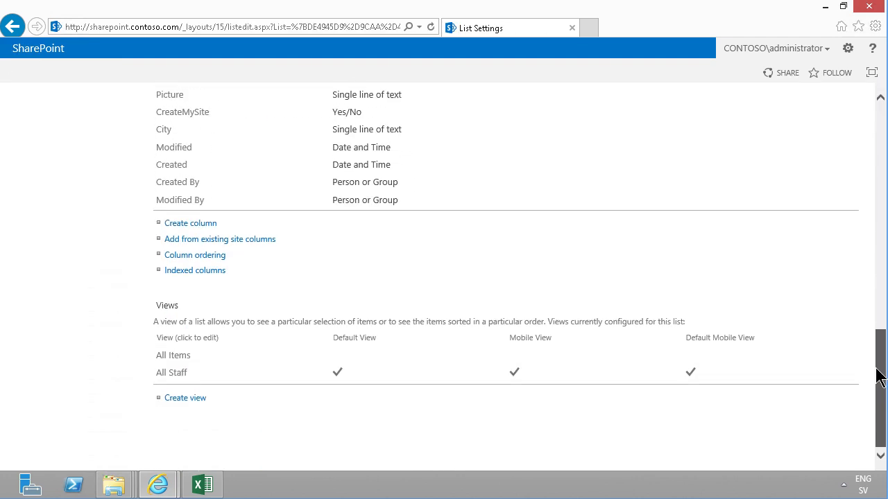
pyautogui.click(174, 356)
pyautogui.write('Edit mode')
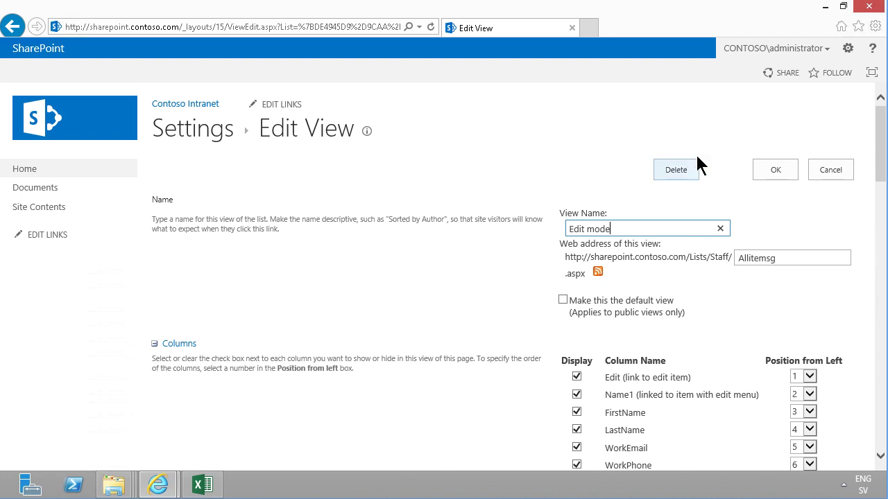
pyautogui.click(789, 170)
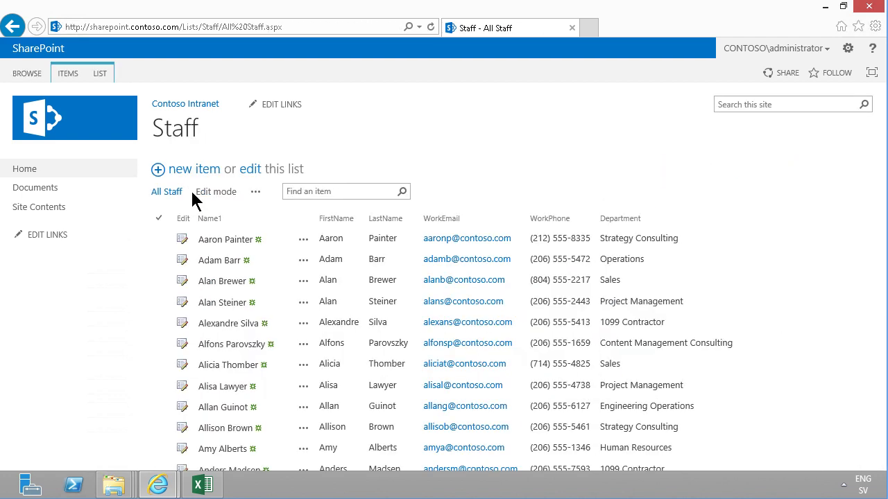
pyautogui.click(211, 195)
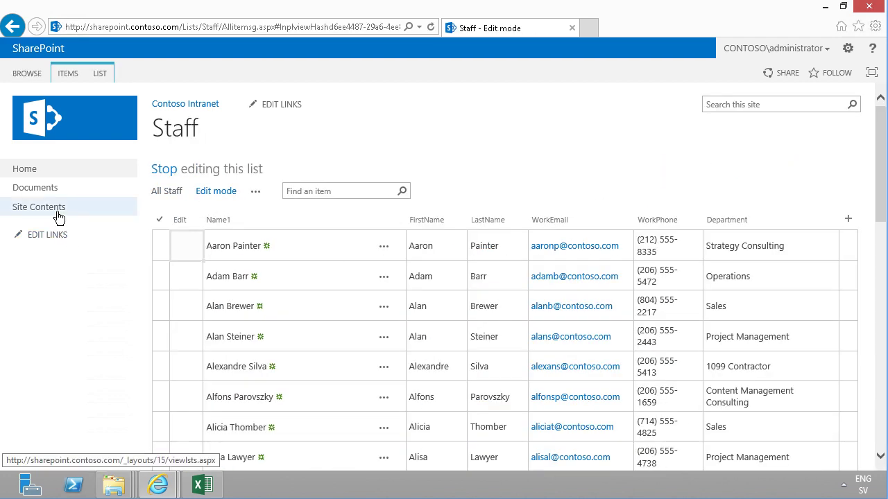
# Add a Contacts app named 'Staff 2' to the site.
pyautogui.click(58, 207)
pyautogui.click(268, 234)
pyautogui.write('c')
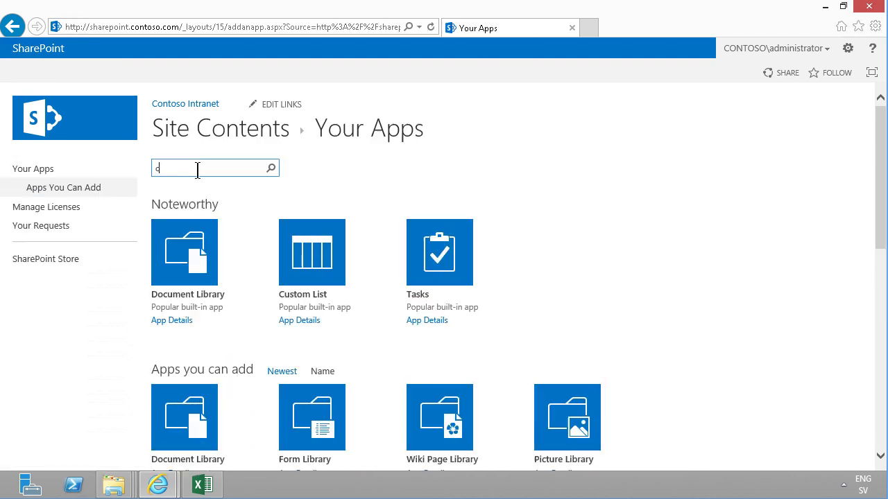
pyautogui.write('ontact')
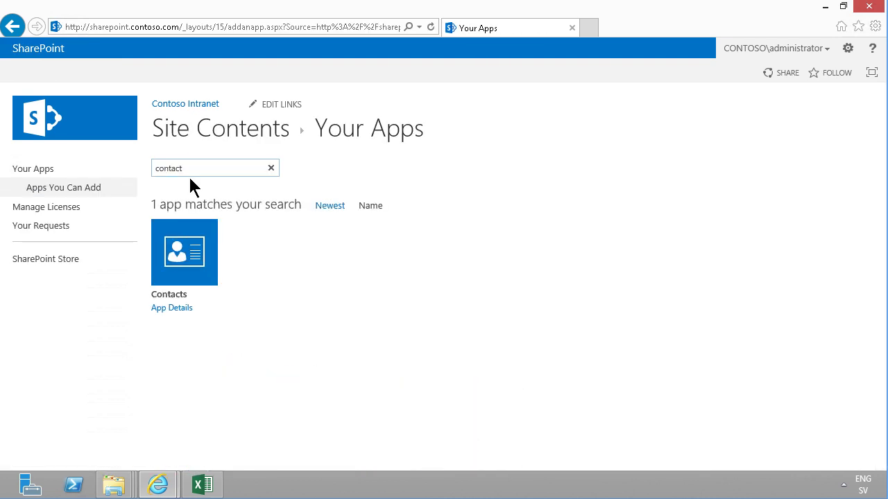
pyautogui.click(182, 241)
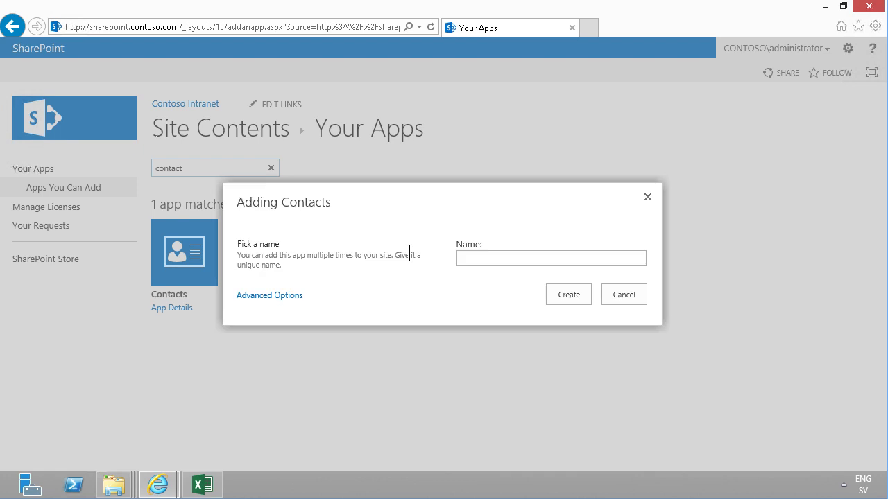
pyautogui.write('Staff 2')
pyautogui.click(562, 294)
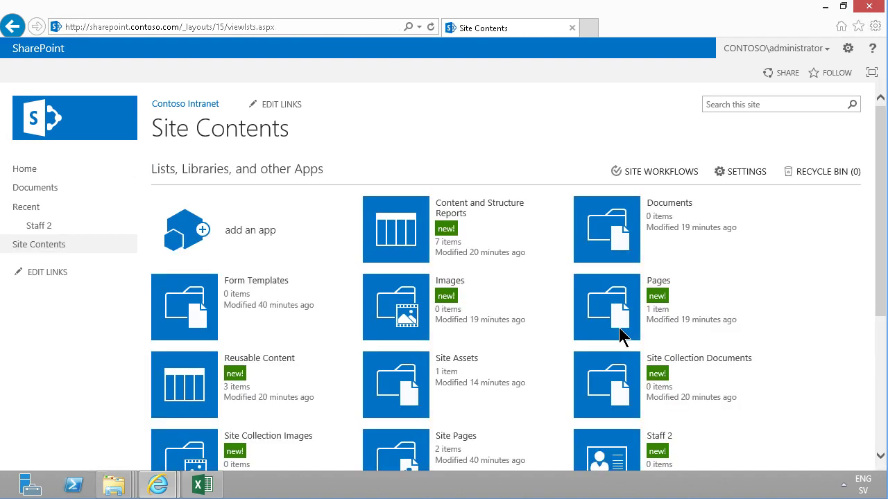
# Open Staff 2, cancel a new contact form, and go to its list settings.
pyautogui.click(42, 227)
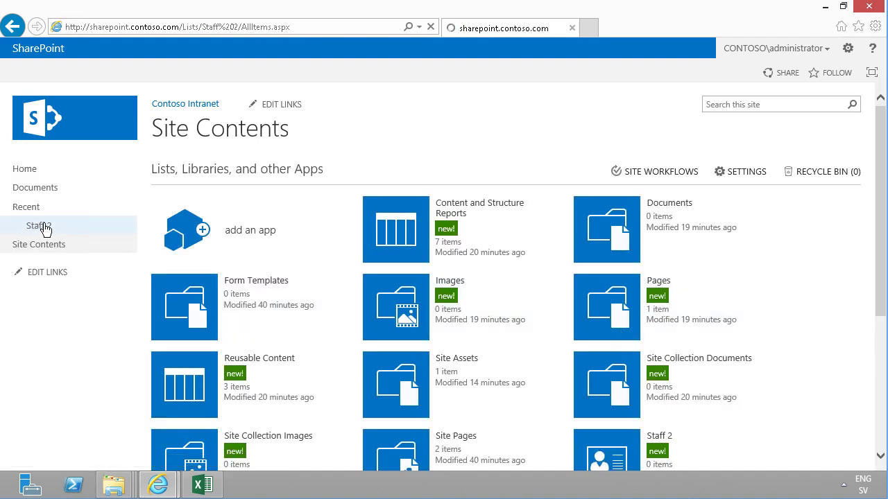
pyautogui.click(213, 178)
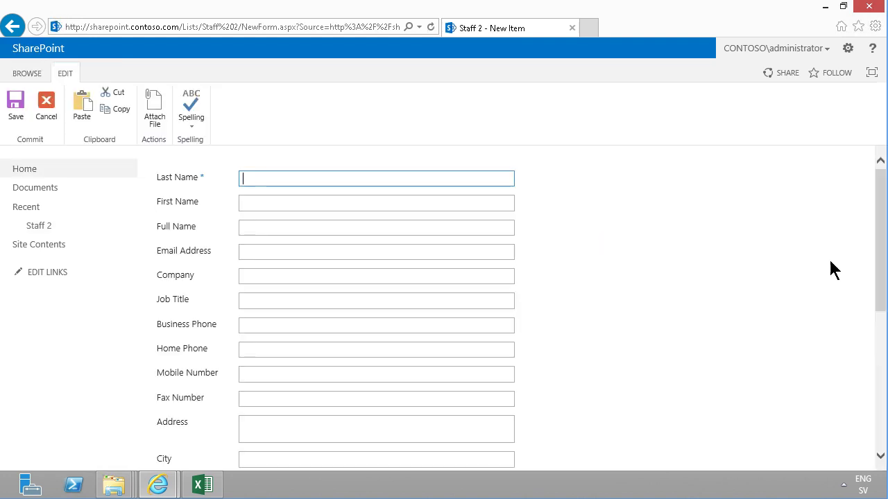
pyautogui.moveTo(877, 236)
pyautogui.mouseDown()
pyautogui.moveTo(884, 363)
pyautogui.moveTo(880, 240)
pyautogui.mouseUp()
pyautogui.click(50, 104)
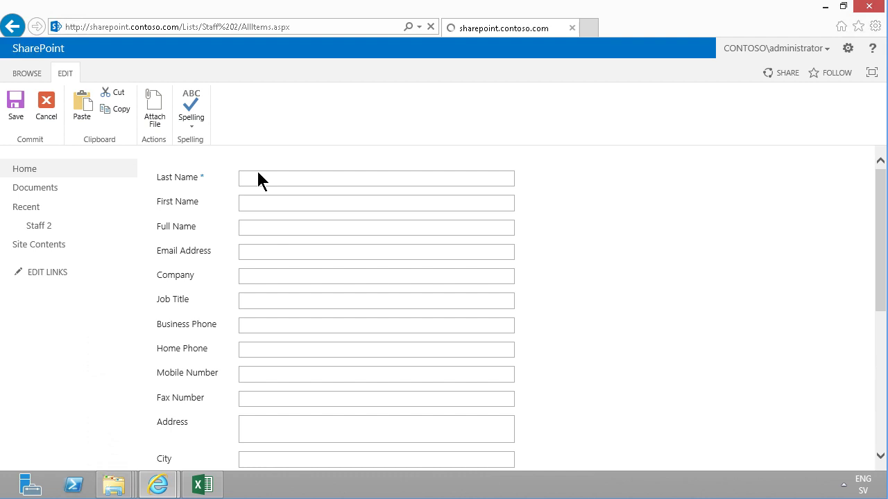
pyautogui.click(101, 75)
pyautogui.click(666, 111)
pyautogui.moveTo(879, 208); pyautogui.dragTo(879, 347)
# Delete the Company column from Staff 2.
pyautogui.click(181, 223)
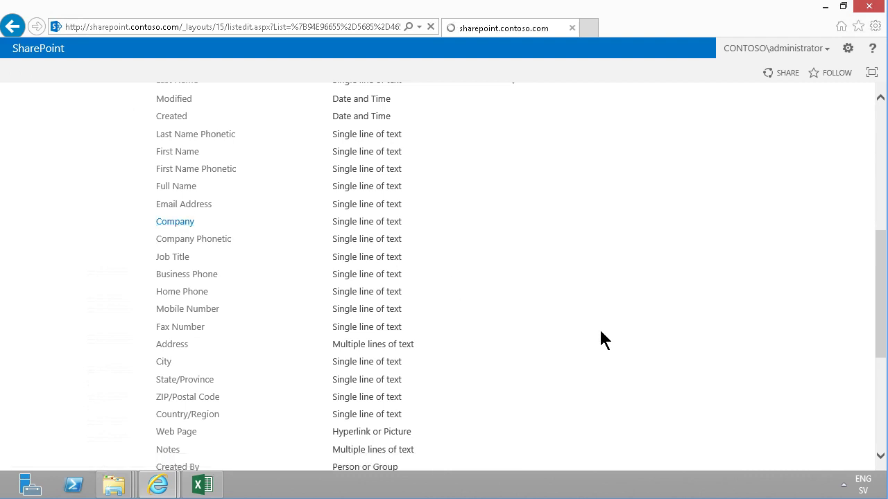
pyautogui.scroll(-3, 587, 416)
pyautogui.click(675, 393)
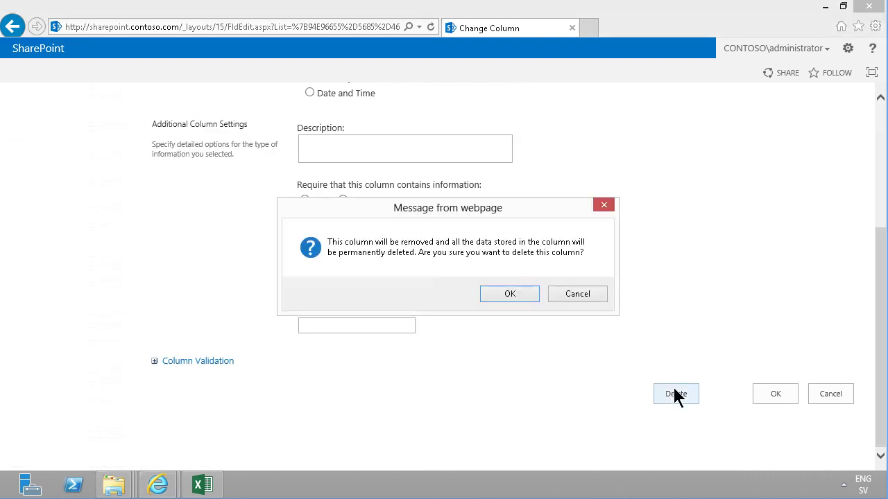
pyautogui.click(511, 292)
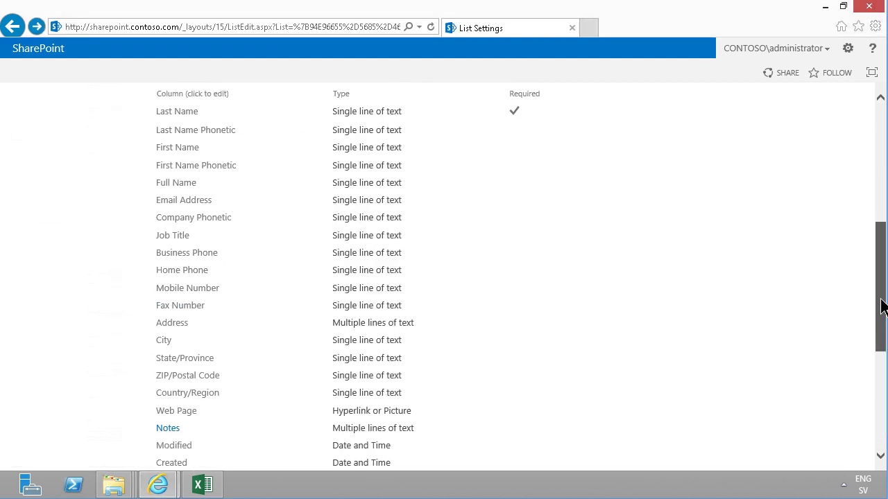
# Change the Notes column to plain text only and confirm.
pyautogui.click(168, 426)
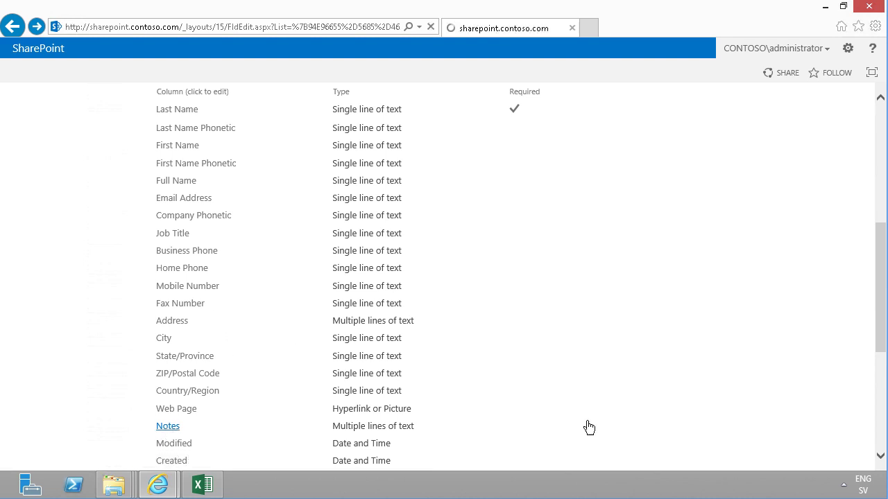
pyautogui.scroll(-3, 879, 220)
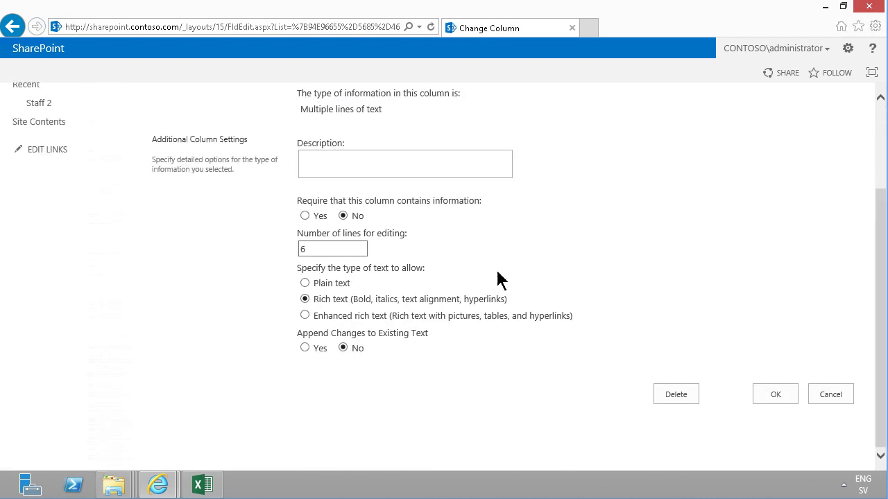
pyautogui.click(305, 284)
pyautogui.click(768, 397)
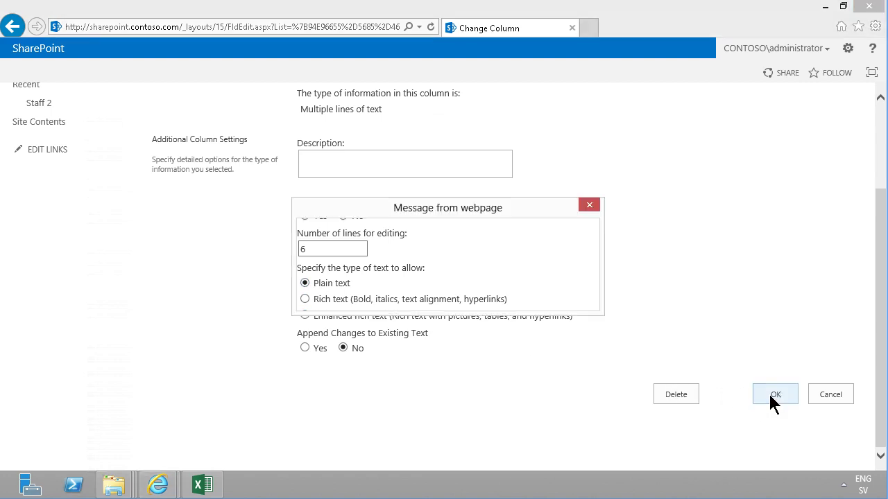
pyautogui.click(508, 296)
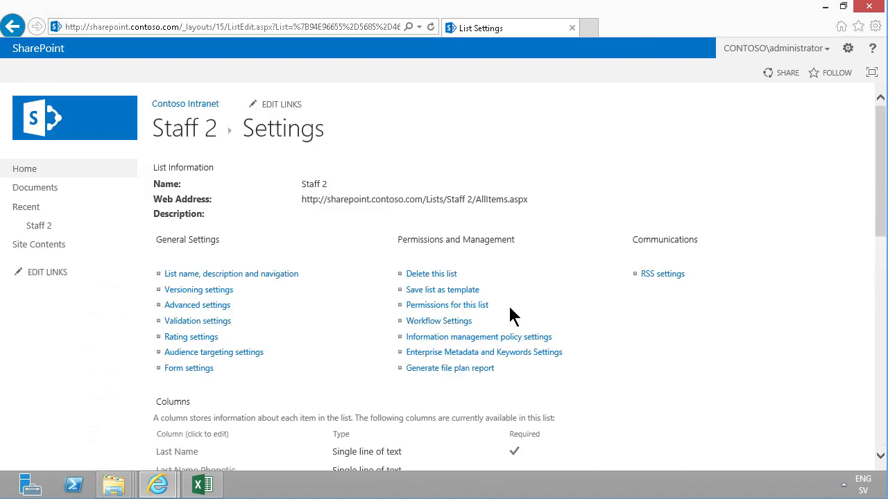
# Disable attachments in the Staff 2 list's advanced settings and confirm.
pyautogui.click(201, 306)
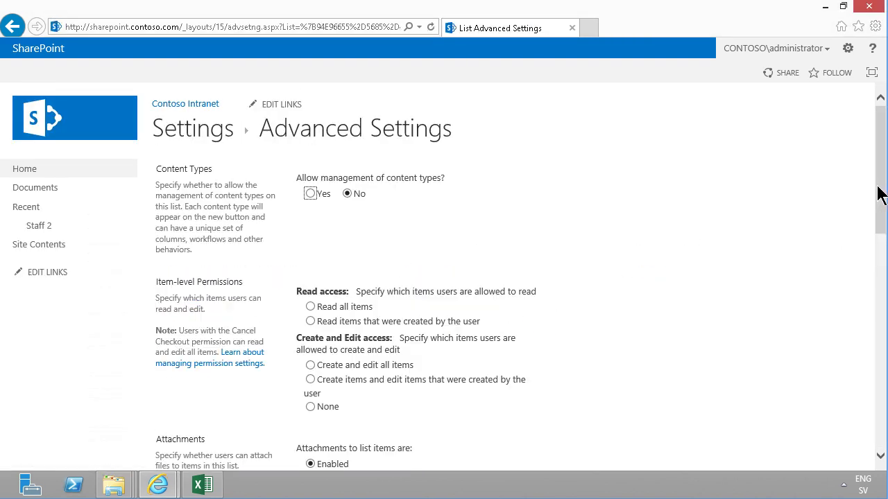
pyautogui.scroll(-3, 879, 192)
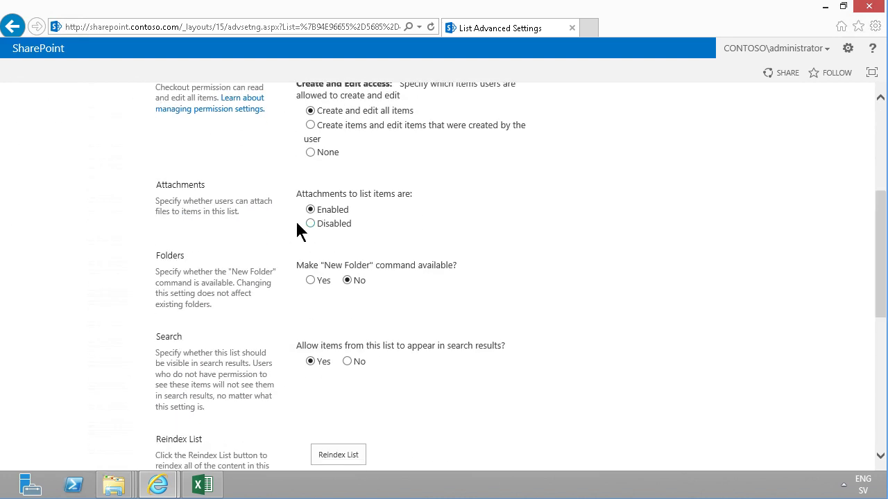
pyautogui.click(310, 224)
pyautogui.moveTo(881, 251); pyautogui.dragTo(878, 392)
pyautogui.click(472, 406)
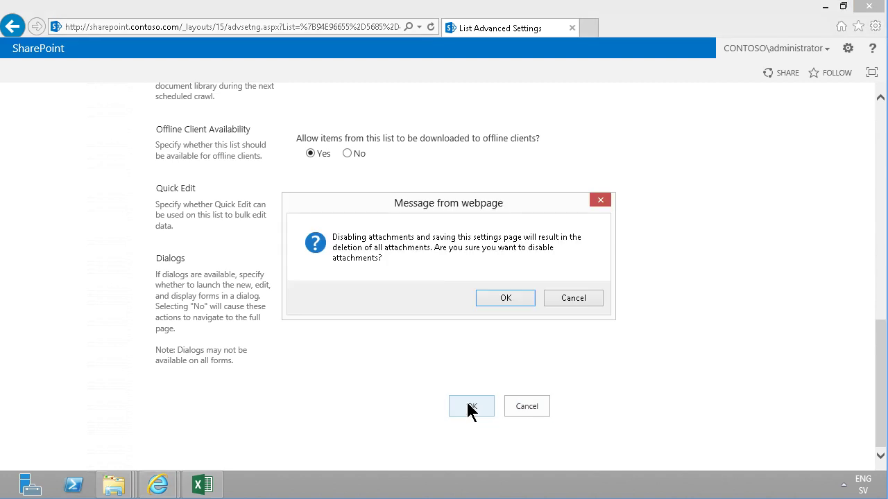
pyautogui.click(506, 296)
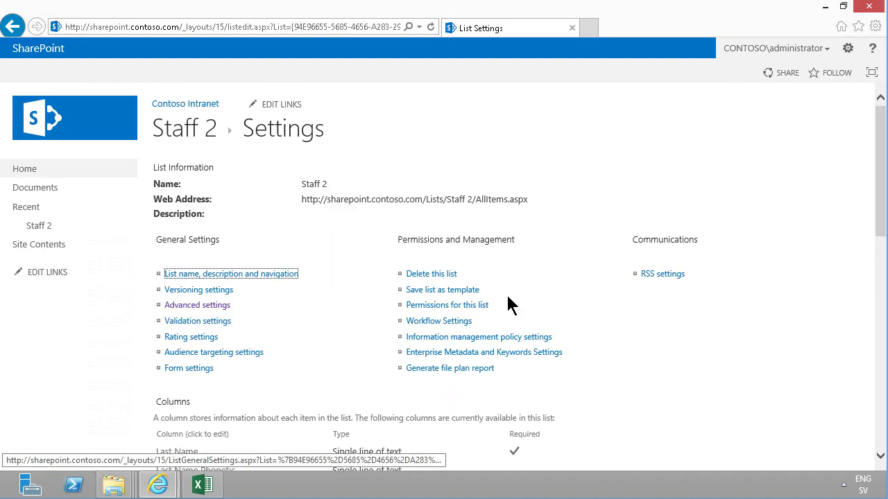
# Add the existing Contact Photo site column to the Staff 2 list.
pyautogui.moveTo(883, 201); pyautogui.dragTo(873, 363)
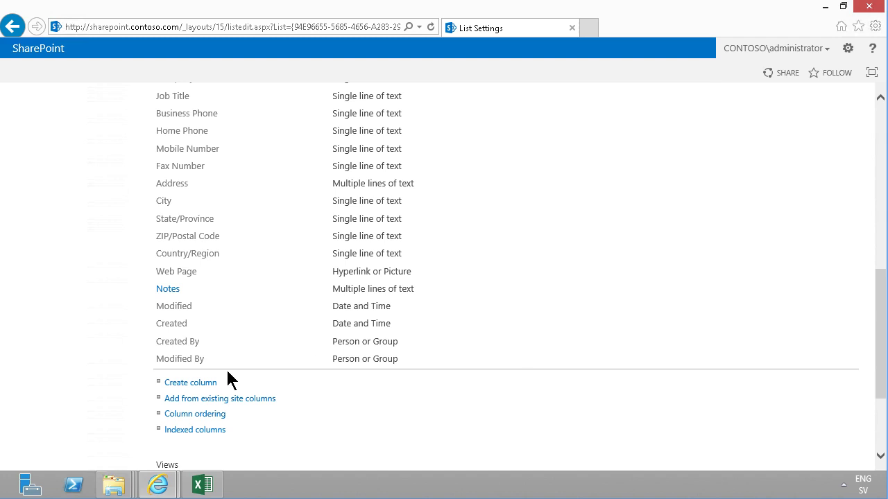
pyautogui.click(189, 399)
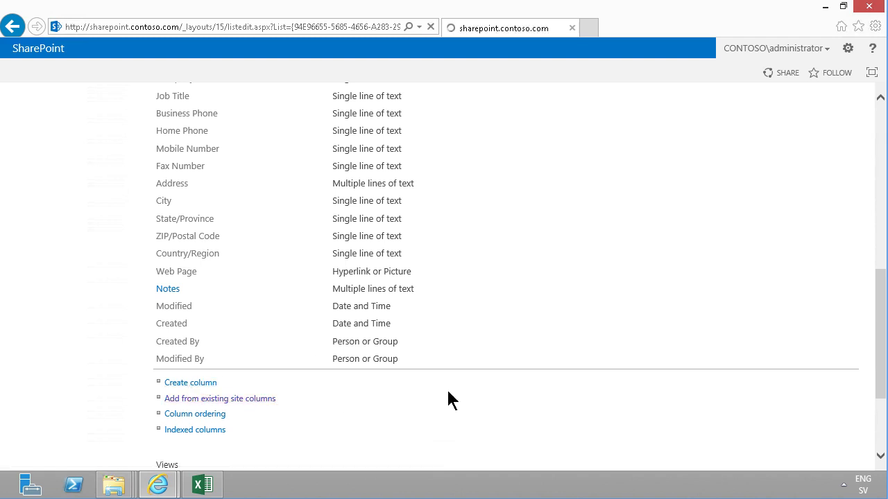
pyautogui.click(357, 240)
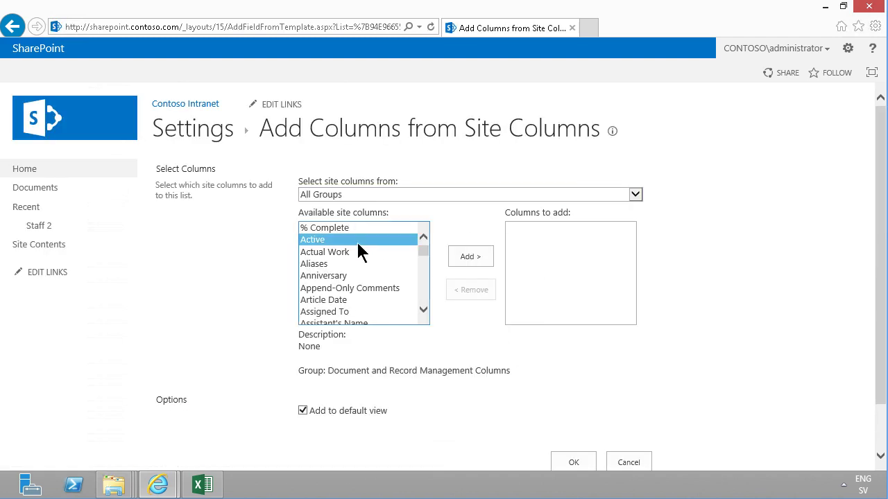
pyautogui.scroll(-9, 355, 240)
pyautogui.click(358, 263)
pyautogui.click(360, 300)
pyautogui.click(472, 255)
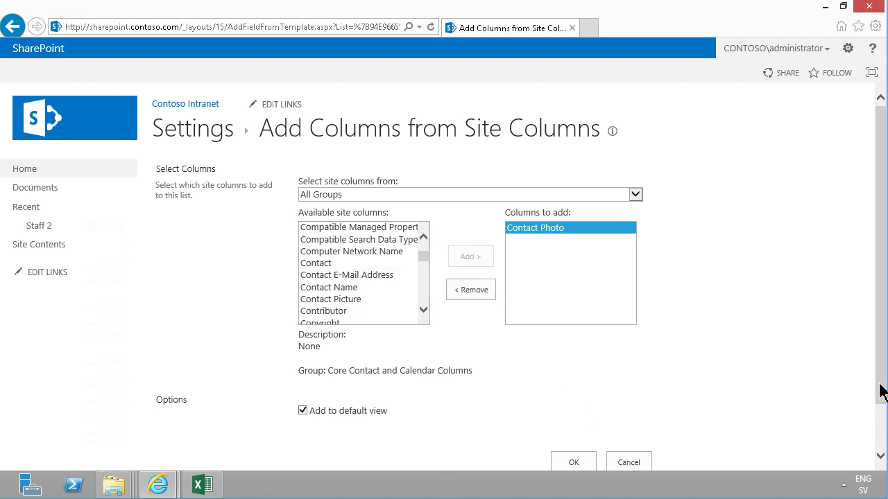
pyautogui.moveTo(880, 388); pyautogui.dragTo(879, 439)
pyautogui.click(573, 408)
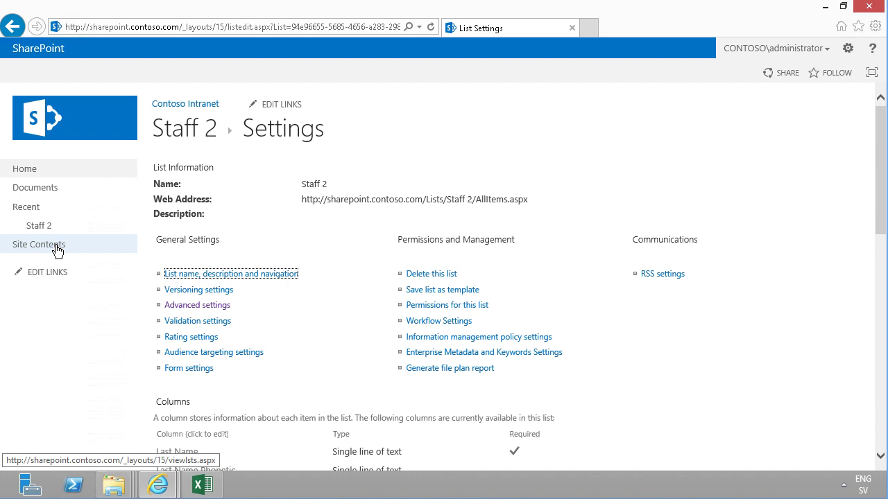
# Create a Picture Library app named 'Staff Pictures' from Site Contents.
pyautogui.click(57, 251)
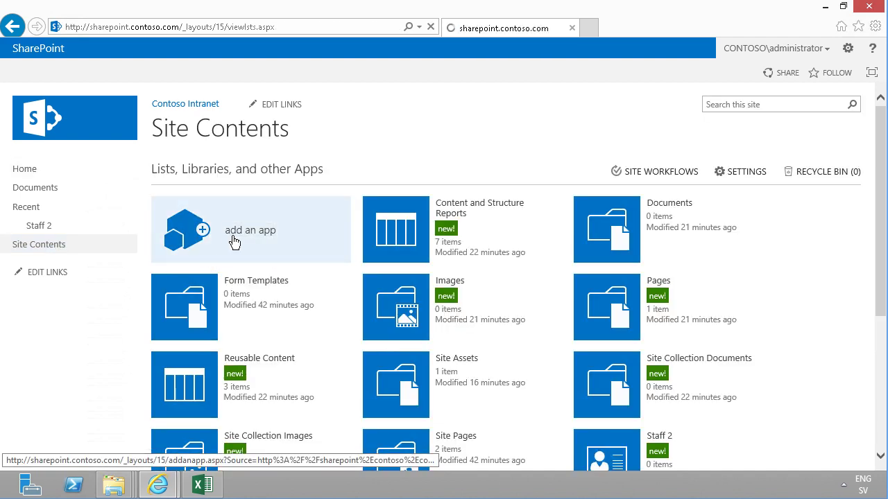
pyautogui.write('pict')
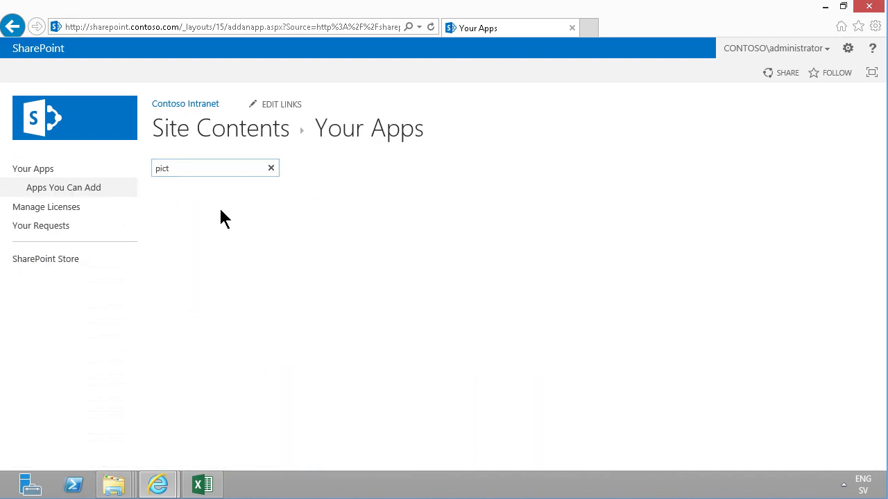
pyautogui.click(206, 246)
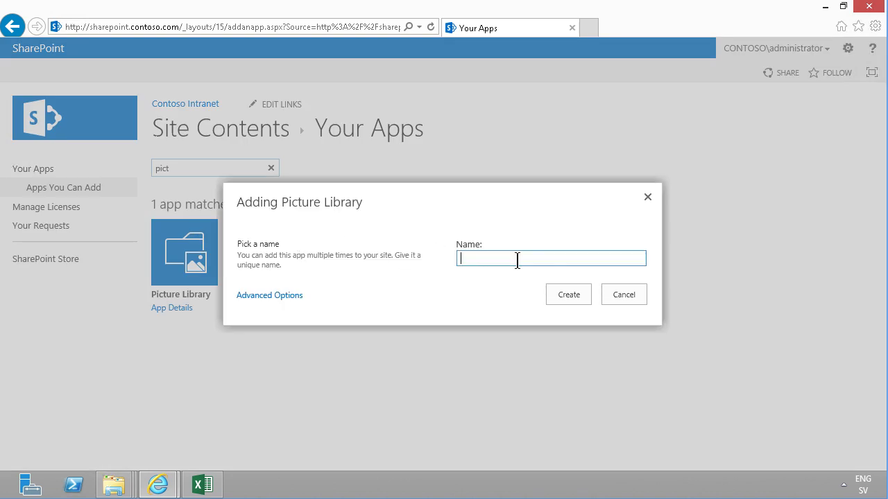
pyautogui.write('Staff Pictures')
pyautogui.click(558, 293)
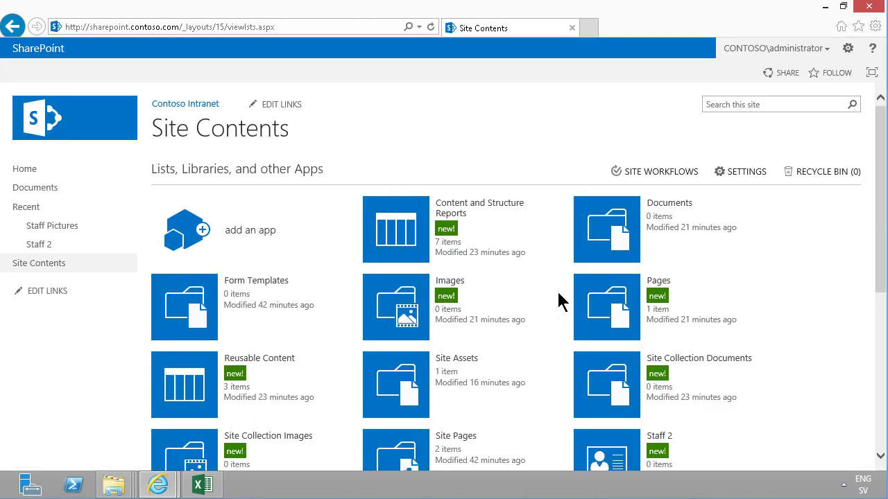
# Open the Staff Pictures library with File Explorer.
pyautogui.click(57, 234)
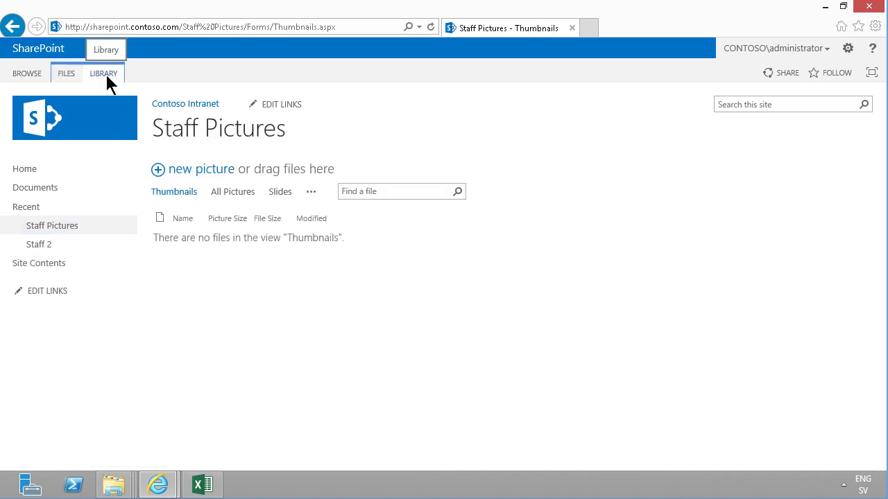
pyautogui.click(105, 73)
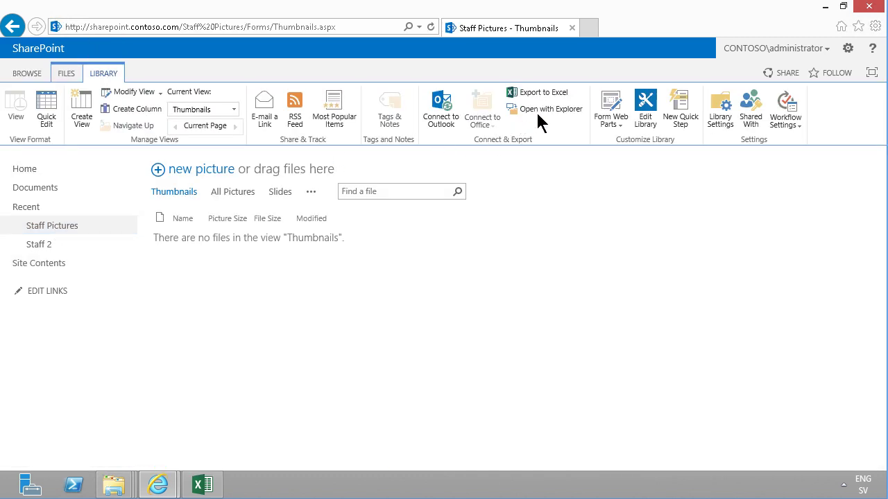
pyautogui.click(539, 111)
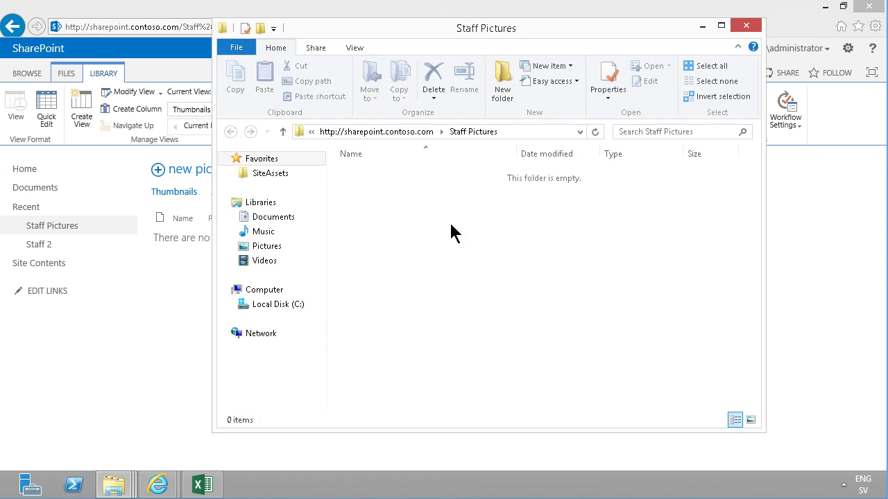
# Add Staff Pictures to Favorites and copy all 272 pictures from Pictures into it.
pyautogui.rightClick(297, 167)
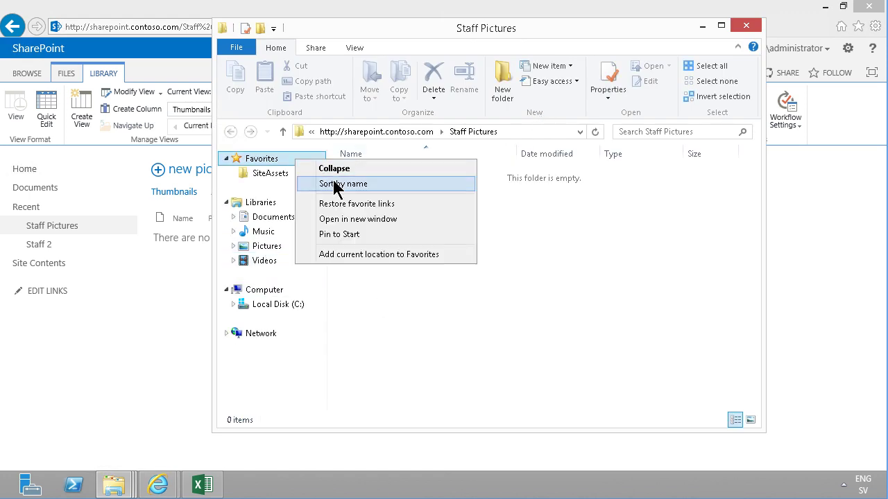
pyautogui.click(354, 255)
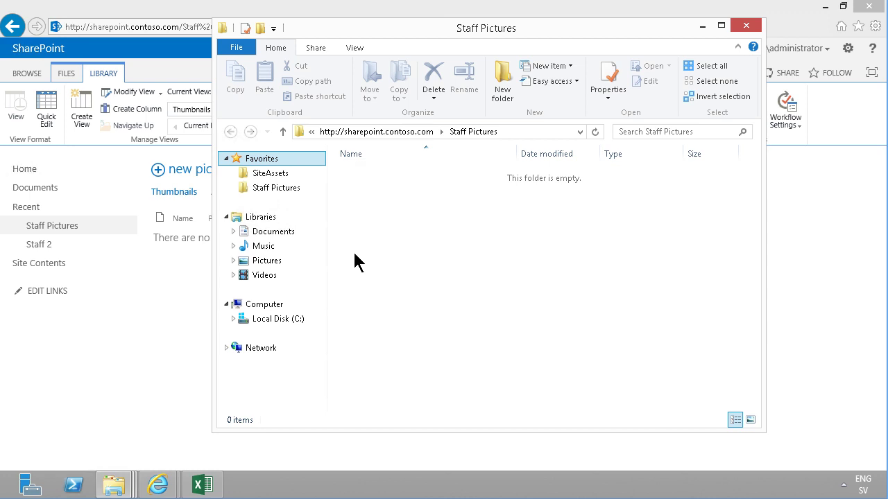
pyautogui.click(268, 262)
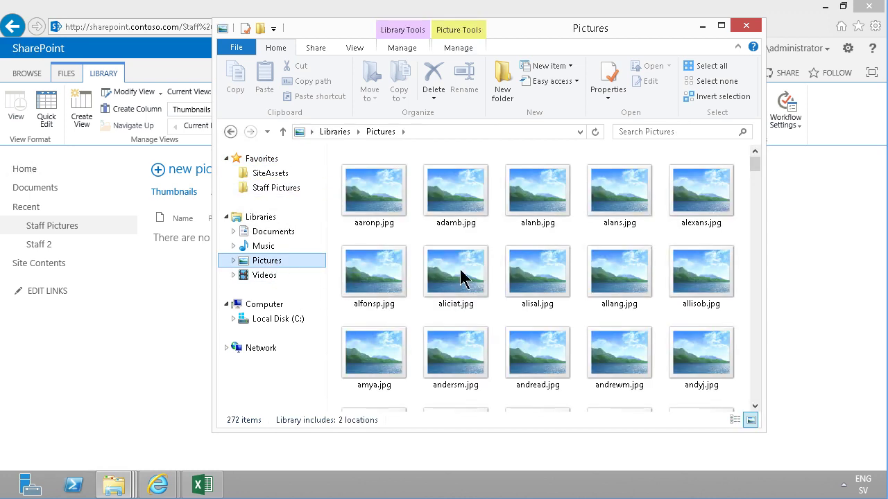
pyautogui.click(391, 190)
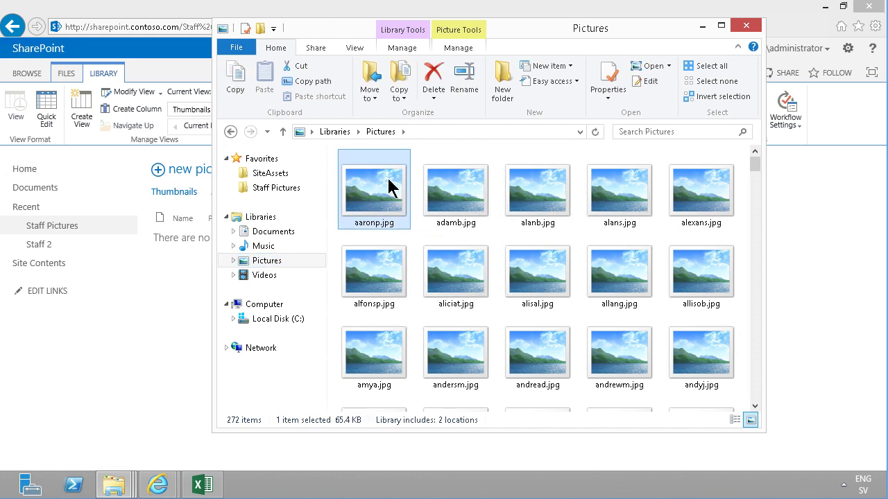
pyautogui.hotkey('ctrl', 'a')
pyautogui.moveTo(390, 189); pyautogui.dragTo(285, 191)
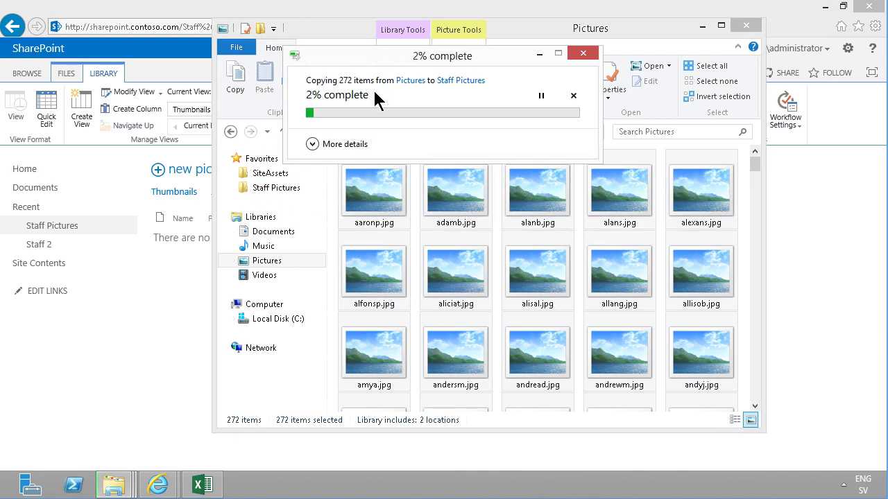
pyautogui.click(179, 339)
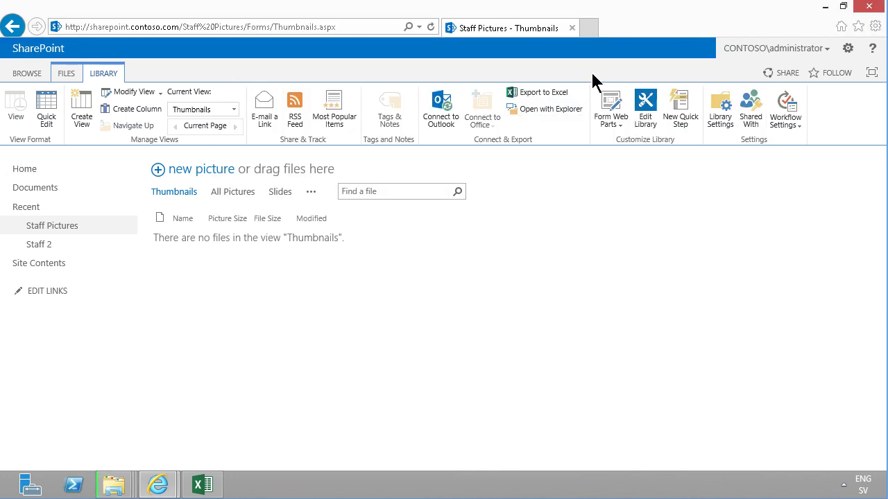
pyautogui.click(431, 27)
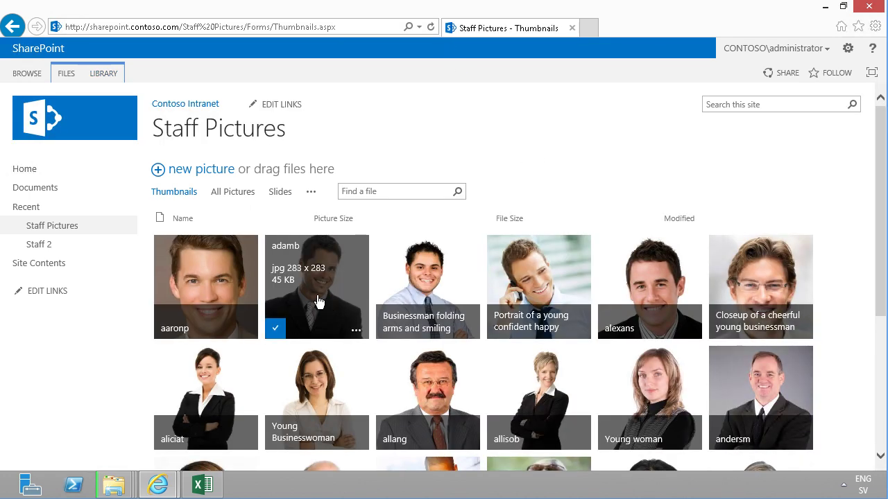
pyautogui.rightClick(235, 270)
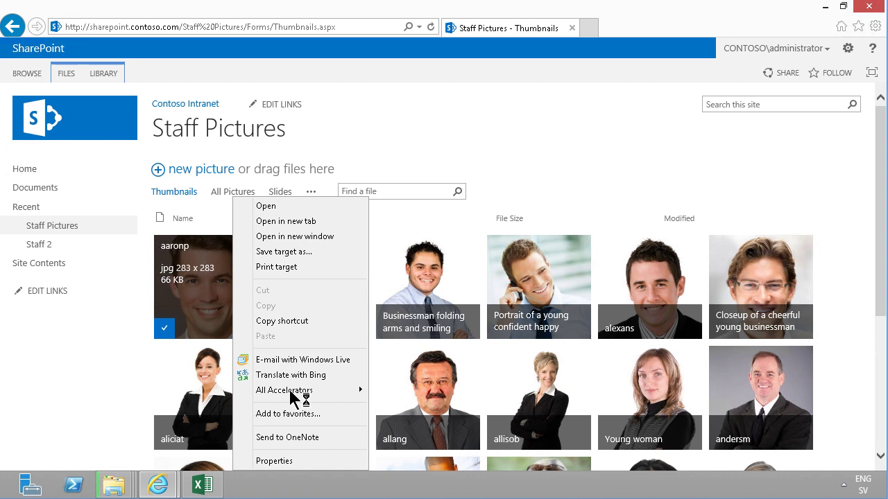
pyautogui.click(293, 321)
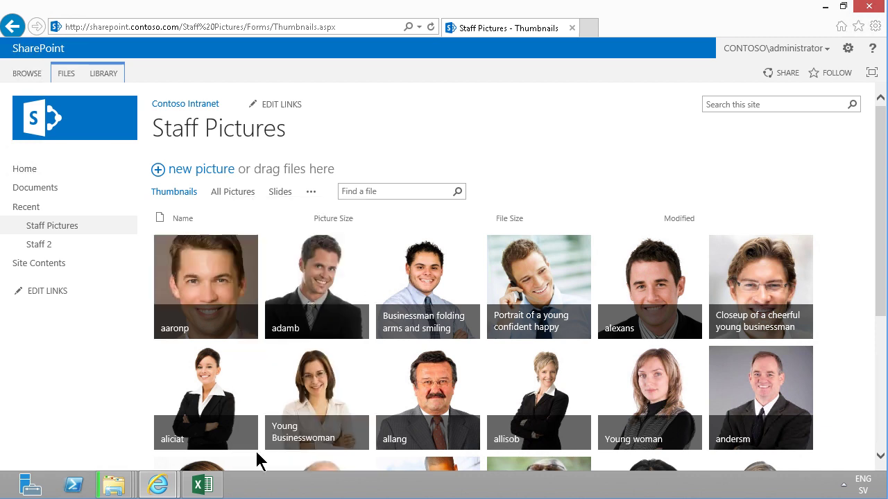
pyautogui.press('super')
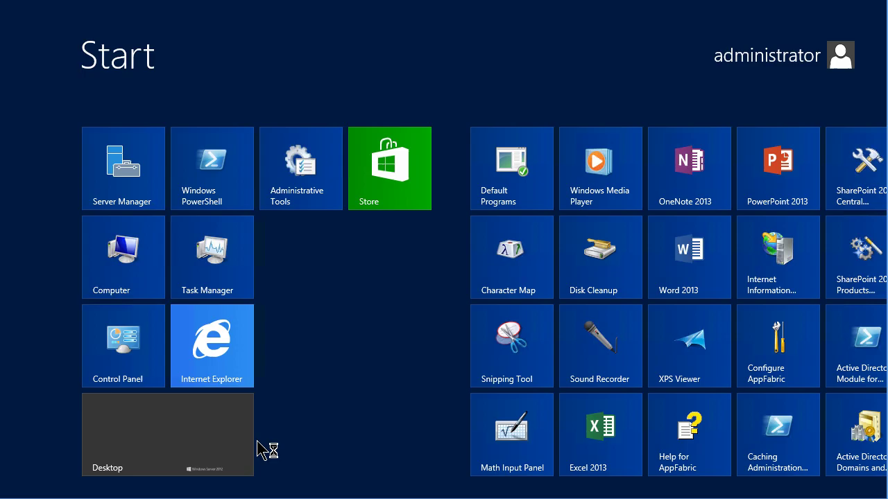
# Launch Notepad via 'note' and paste the copied link into it.
pyautogui.write('note')
pyautogui.press('Return')
pyautogui.hotkey('ctrl', 'v')
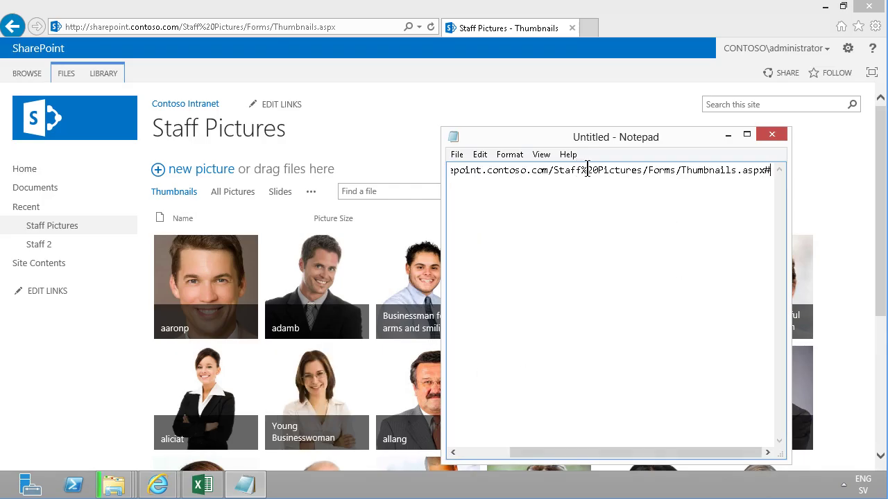
pyautogui.click(182, 274)
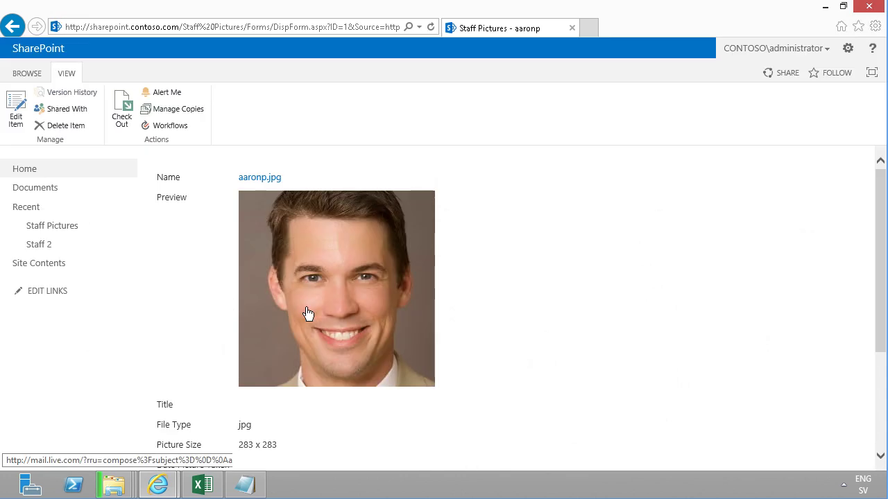
pyautogui.rightClick(320, 285)
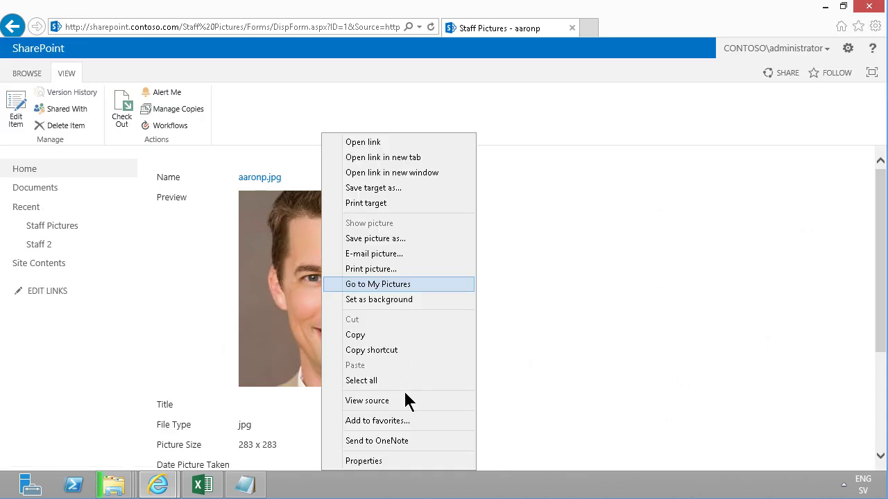
pyautogui.click(383, 350)
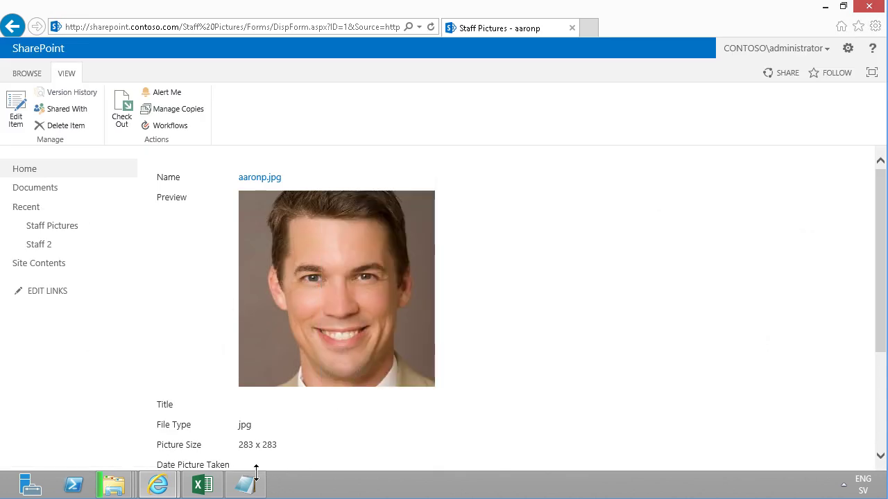
pyautogui.click(245, 484)
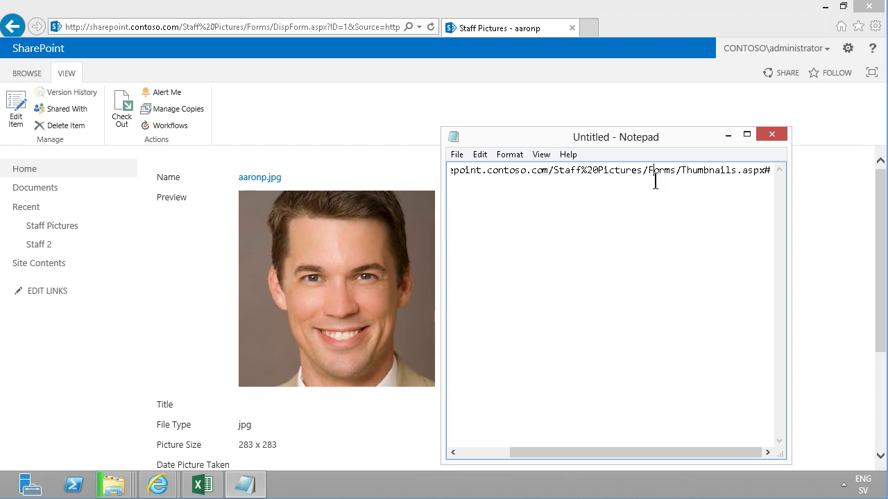
pyautogui.hotkey('ctrl', 'a')
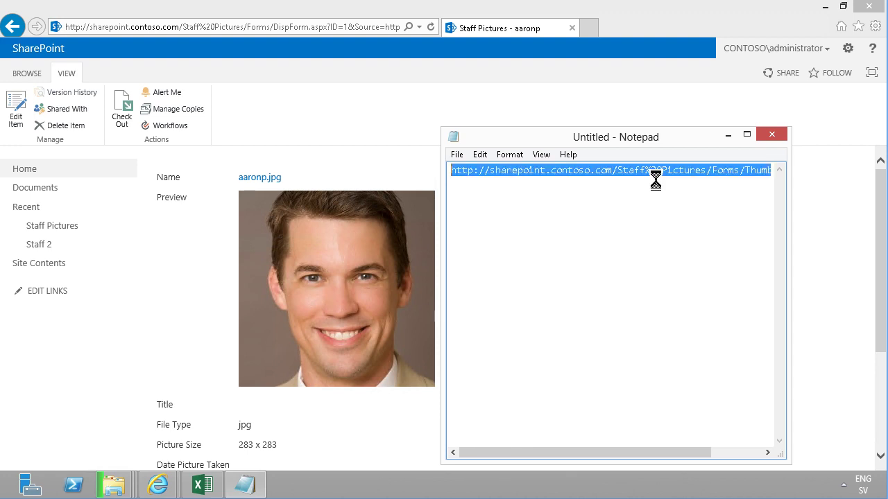
pyautogui.hotkey('ctrl', 'v')
pyautogui.moveTo(712, 171); pyautogui.dragTo(397, 164)
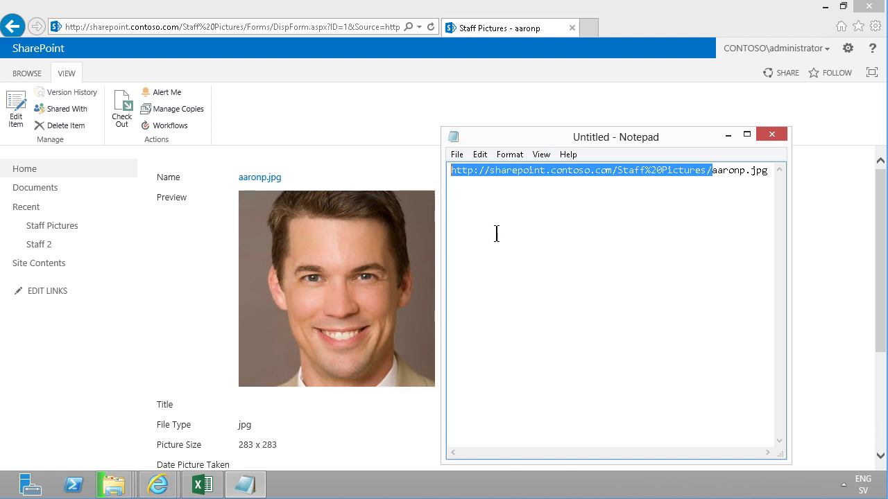
pyautogui.click(211, 484)
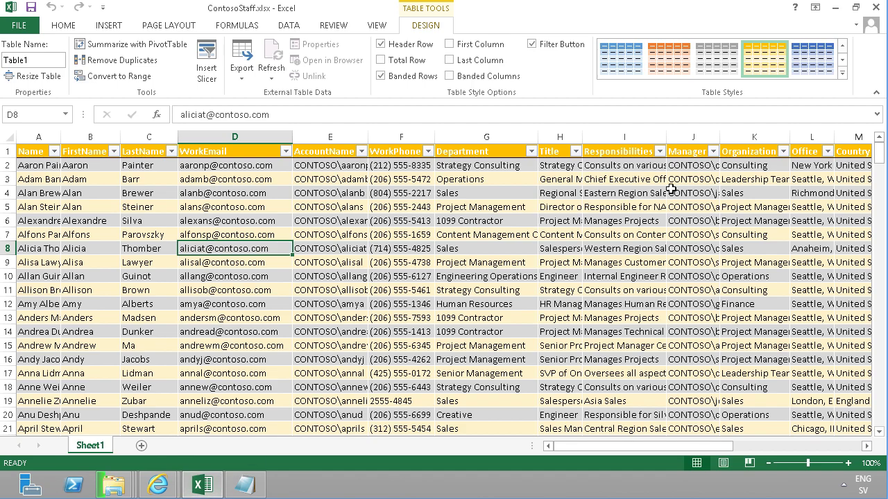
# Check the picture path in V2 and widen the Picture column.
pyautogui.click(763, 165)
pyautogui.press('Right')
pyautogui.press('Right')
pyautogui.press('Right')
pyautogui.press('Right')
pyautogui.press('Right')
pyautogui.press('Right')
pyautogui.press('Right')
pyautogui.press('Right')
pyautogui.press('Right')
pyautogui.press('Right')
pyautogui.press('Right')
pyautogui.press('Right')
pyautogui.press('Right')
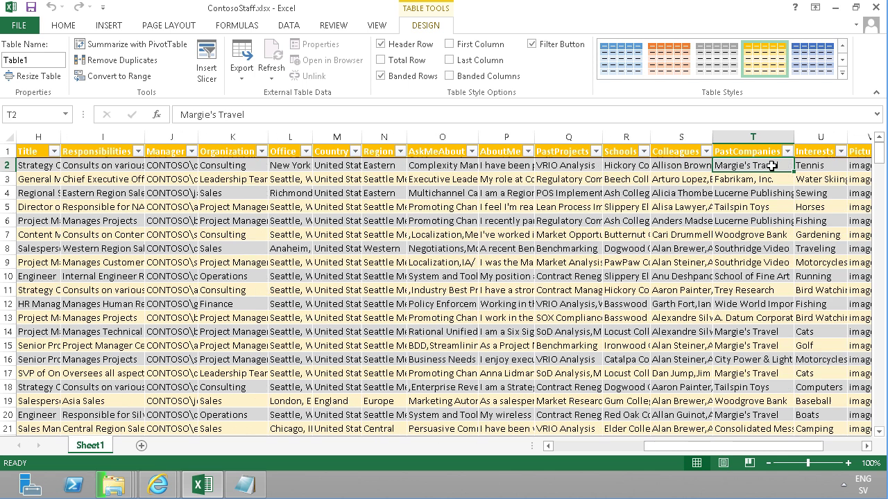
pyautogui.press('Left')
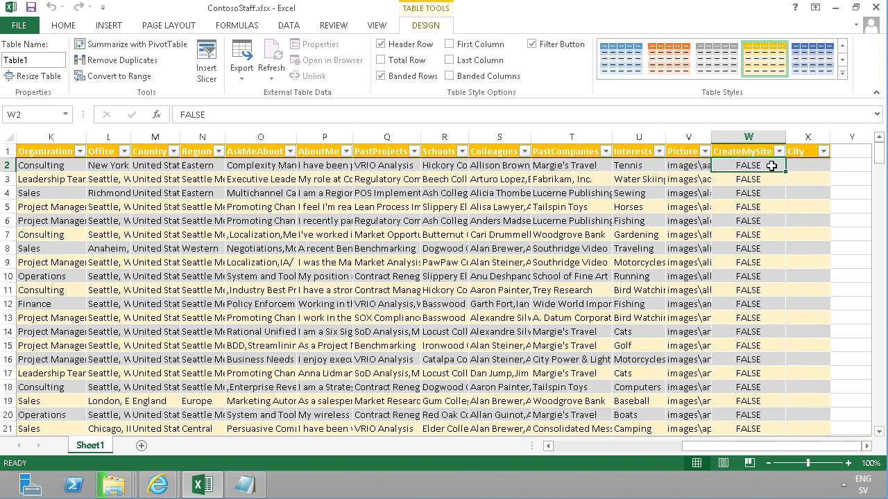
pyautogui.click(698, 165)
pyautogui.moveTo(711, 136); pyautogui.dragTo(820, 157)
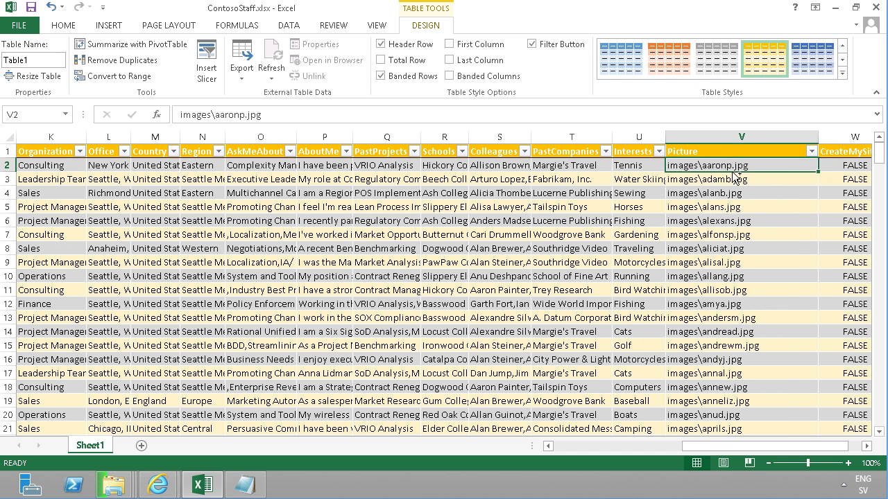
pyautogui.click(61, 26)
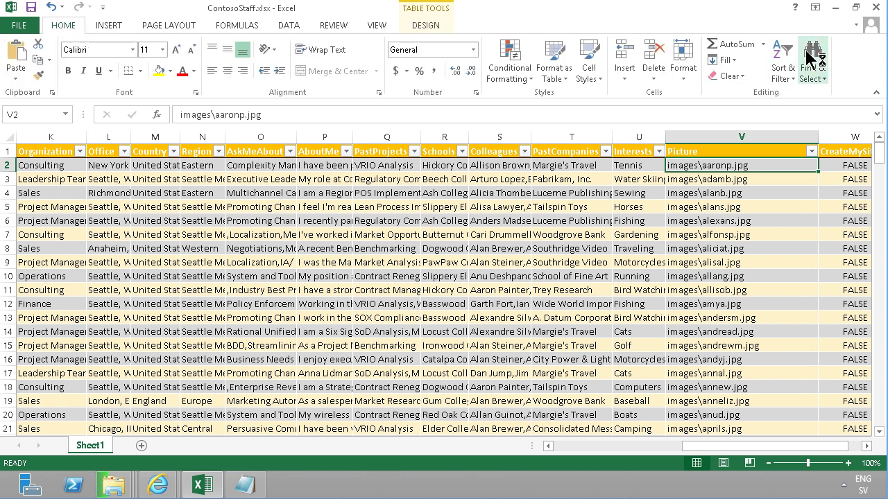
pyautogui.click(808, 72)
pyautogui.click(800, 110)
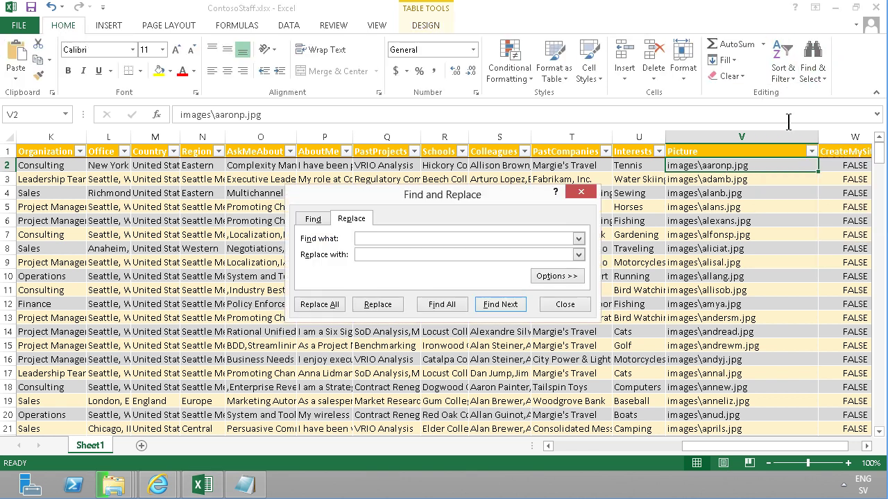
pyautogui.hotkey('ctrl', 'v')
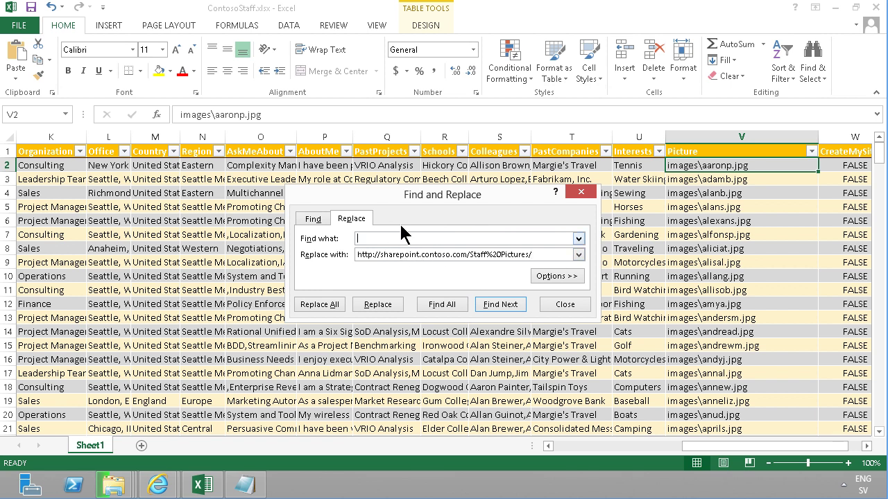
pyautogui.write('images\\')
pyautogui.click(334, 306)
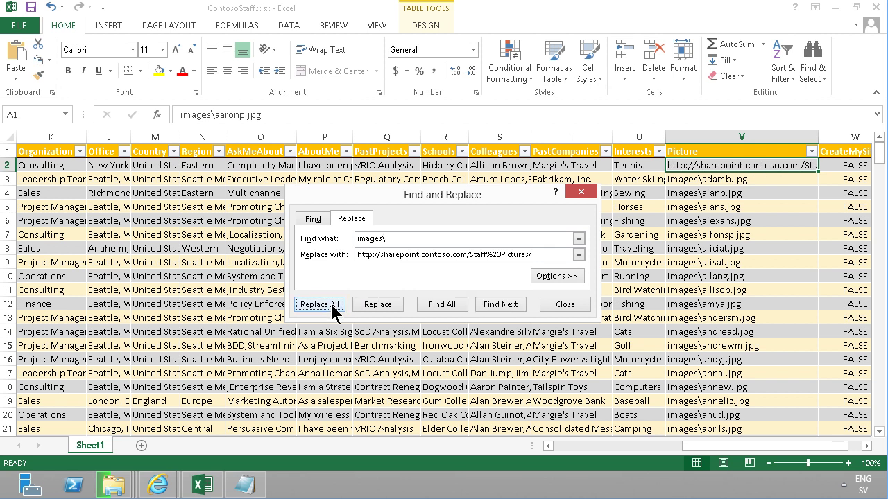
pyautogui.click(445, 277)
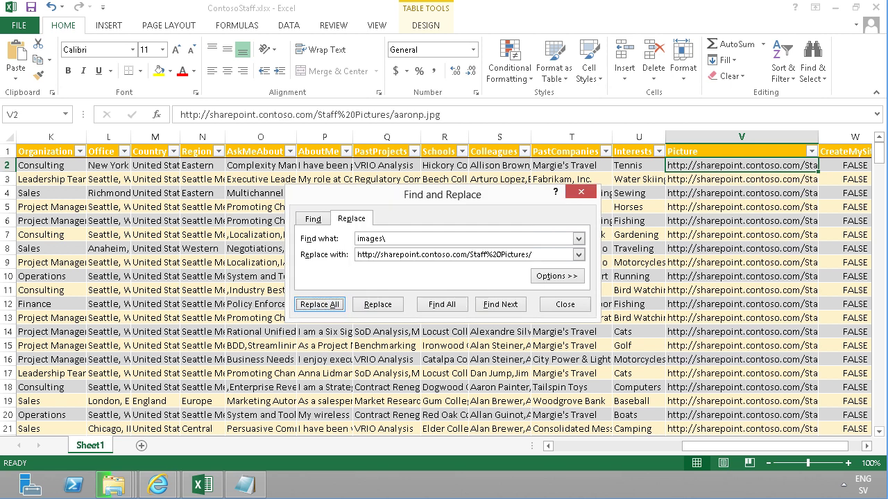
pyautogui.click(563, 303)
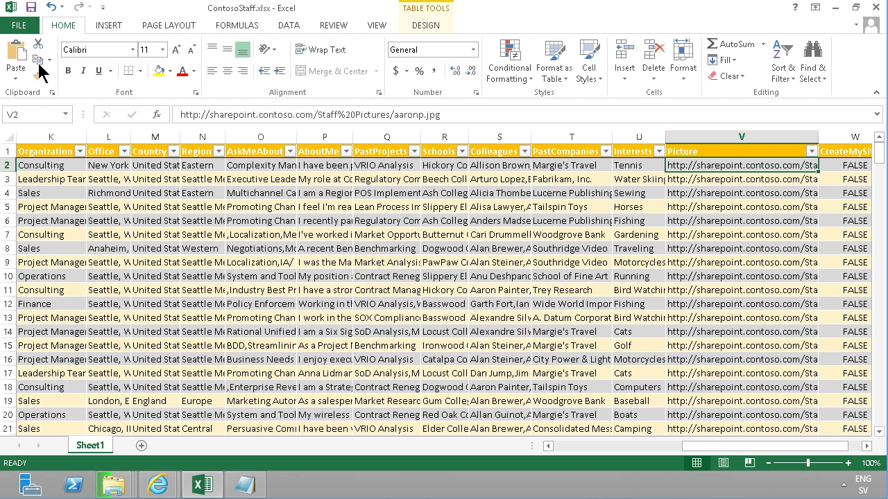
# Save ContosoStaff, go to the Staff 2 list, and cancel its New Item form.
pyautogui.click(32, 10)
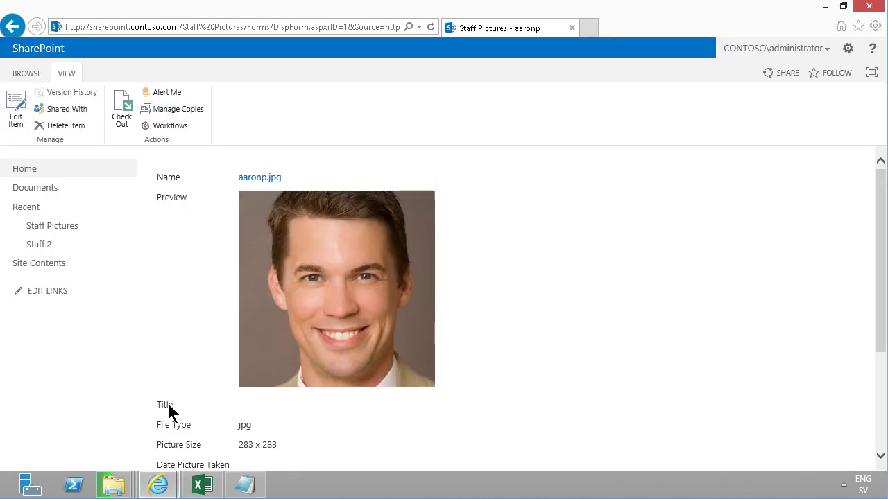
pyautogui.click(41, 245)
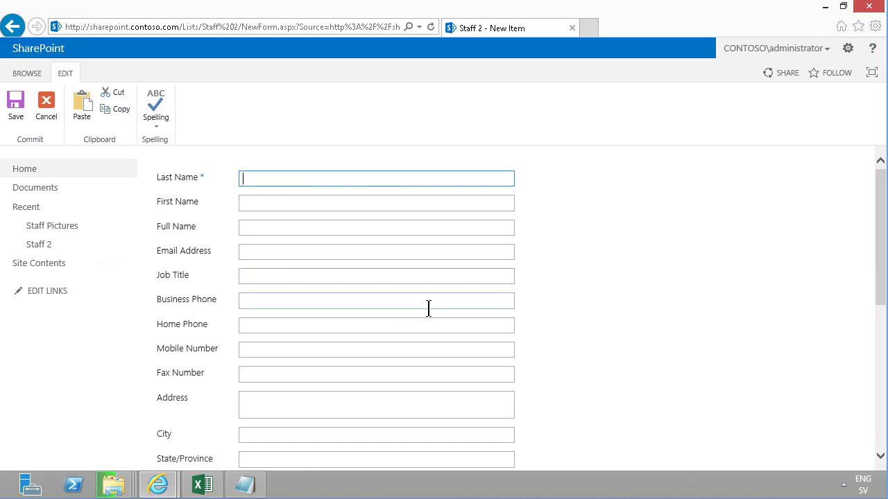
pyautogui.scroll(-1, 427, 308)
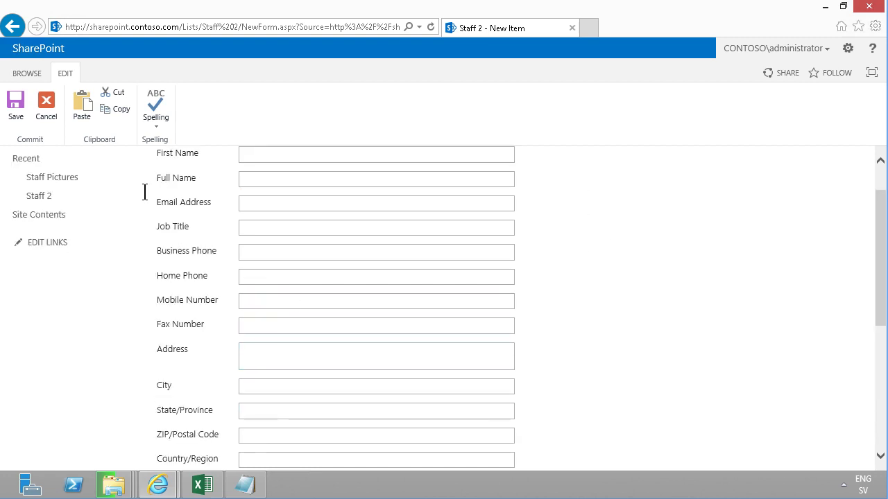
pyautogui.click(44, 107)
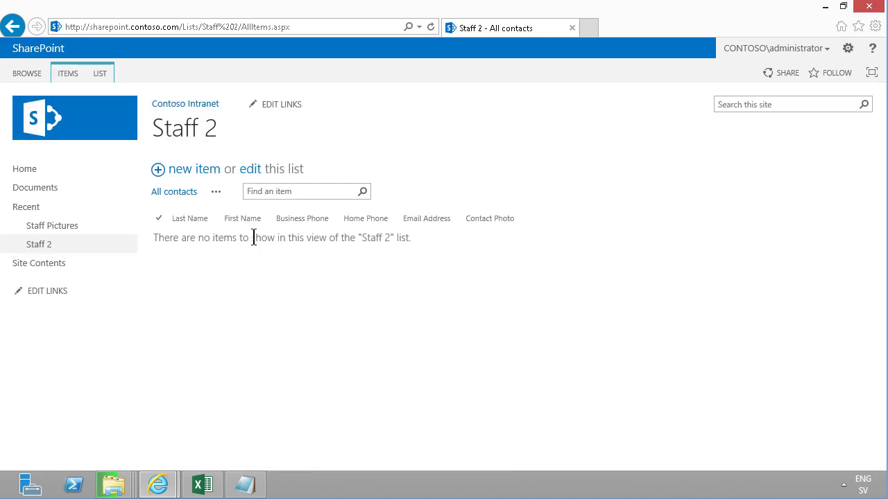
# From Site Settings > Site Columns, create a new site column and begin typing its name.
pyautogui.click(849, 50)
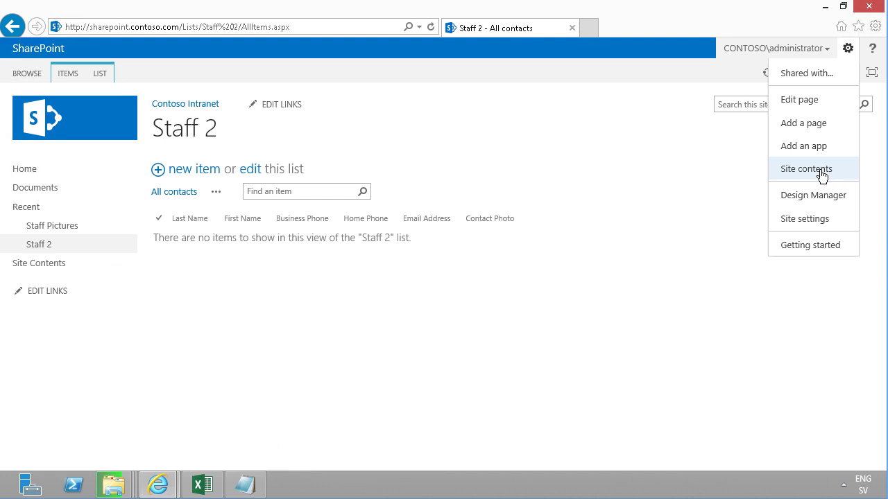
pyautogui.click(815, 221)
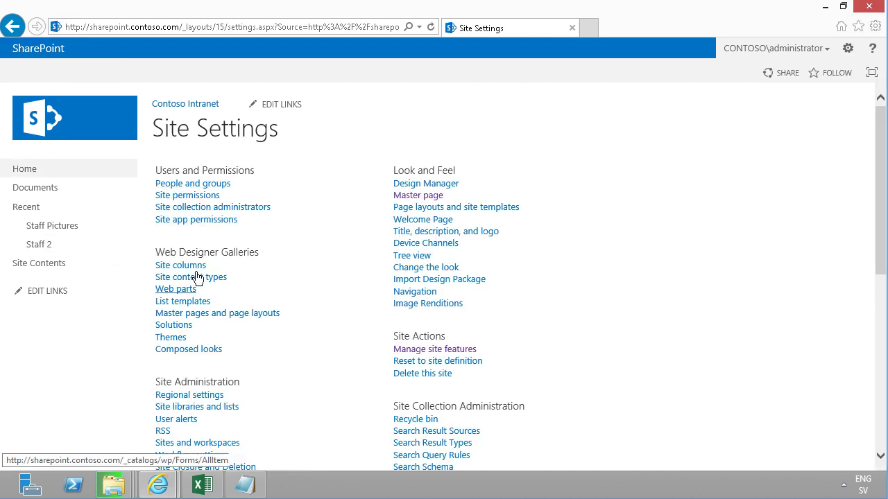
pyautogui.click(199, 269)
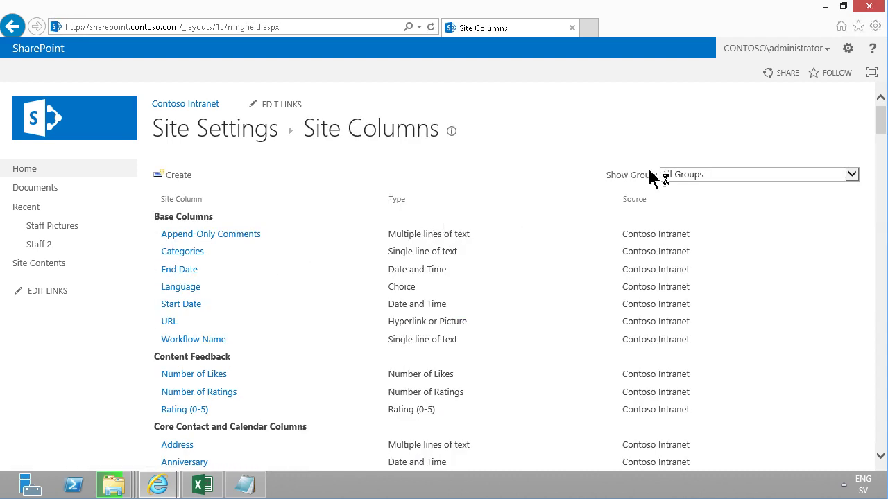
pyautogui.click(184, 175)
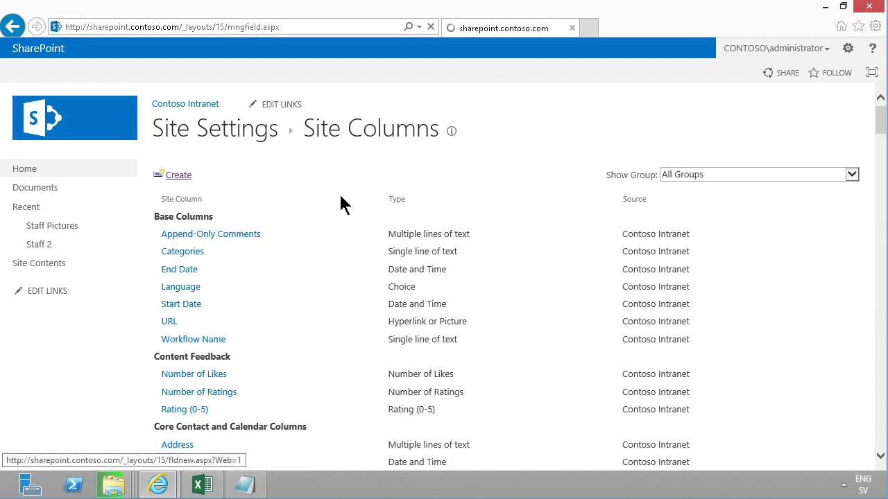
pyautogui.write('Contoso')
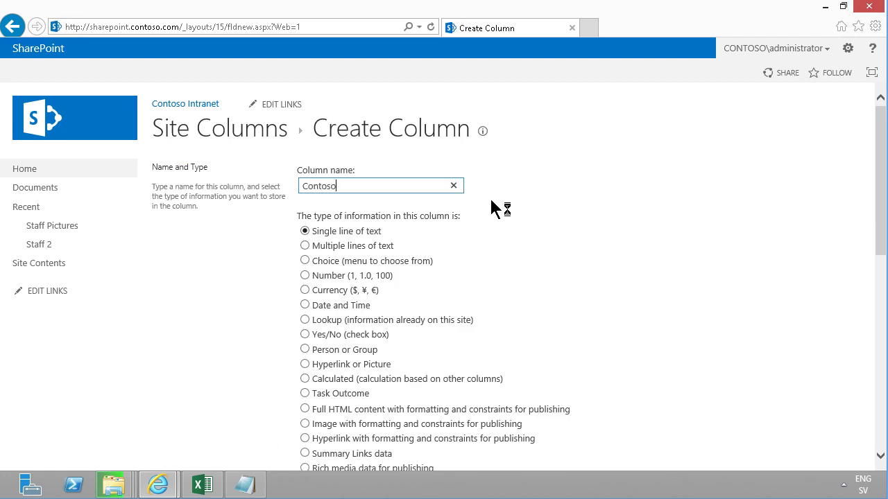
# Name the column Contoso Department, type Choice, in new group 'Contoso Columns'.
pyautogui.write('artment')
pyautogui.click(305, 262)
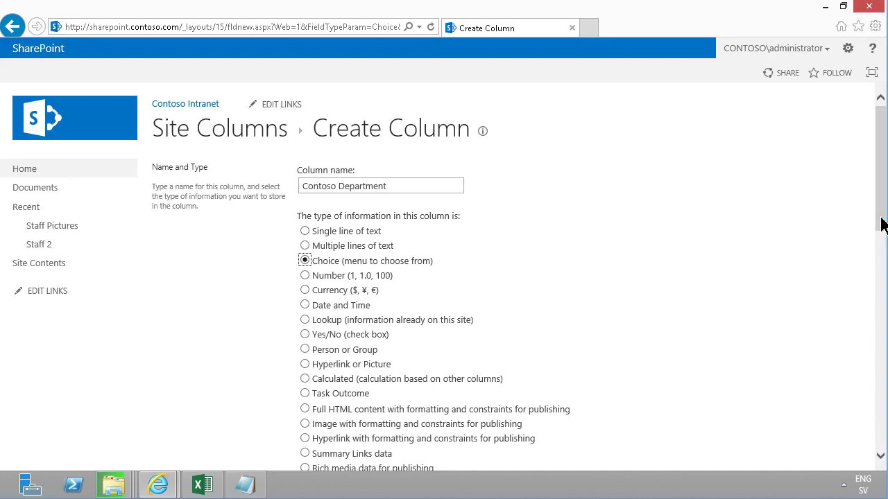
pyautogui.moveTo(882, 227); pyautogui.dragTo(883, 347)
pyautogui.click(328, 215)
pyautogui.write('Cont')
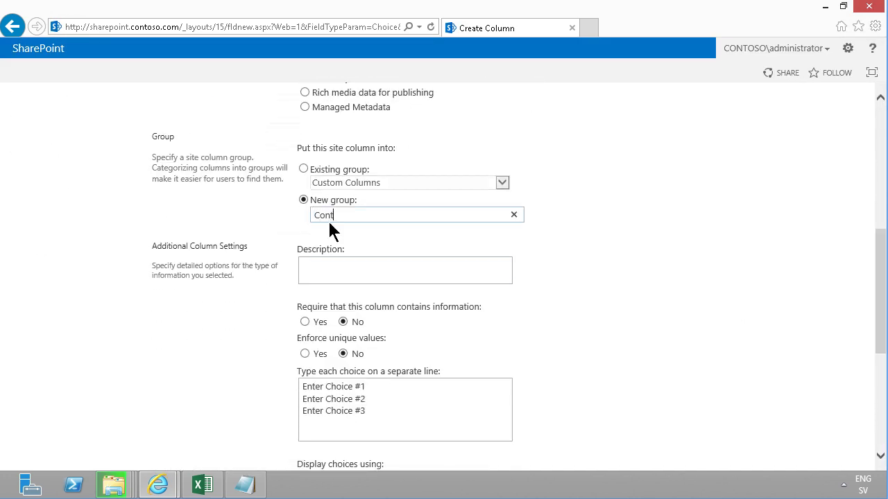
pyautogui.write('oso Columns')
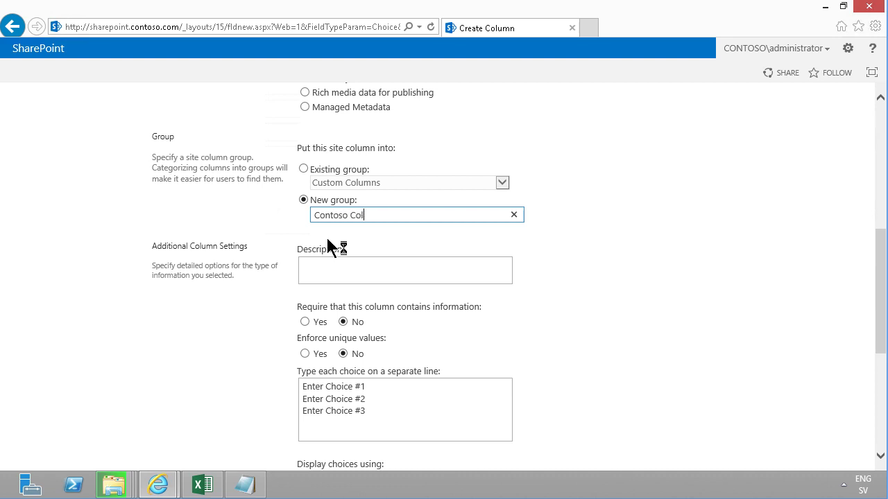
# Clear the sample choices from the column's choices box.
pyautogui.click(375, 412)
pyautogui.hotkey('ctrl', 'a')
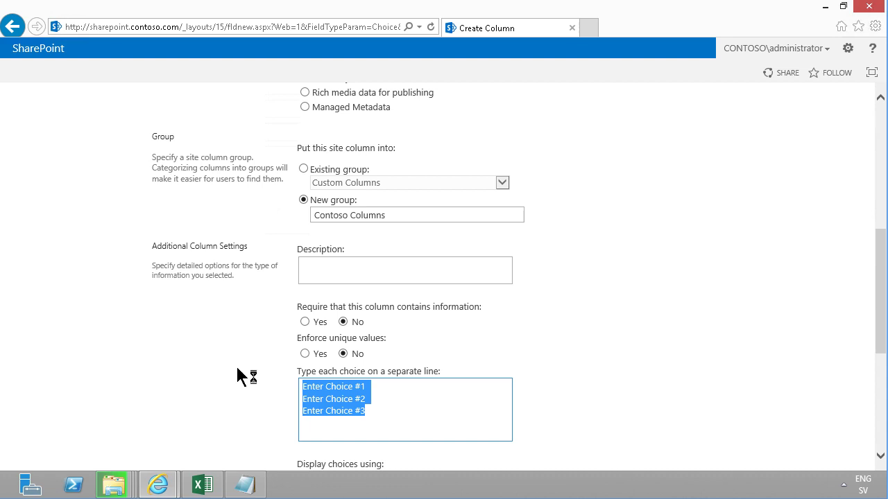
pyautogui.press('Delete')
pyautogui.click(202, 484)
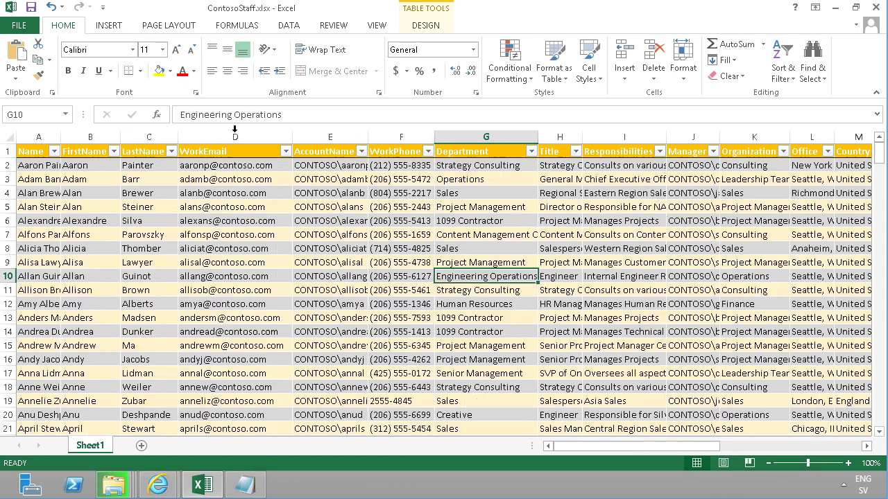
# Summarize the staff table in a new-sheet PivotTable with Department as rows.
pyautogui.click(371, 197)
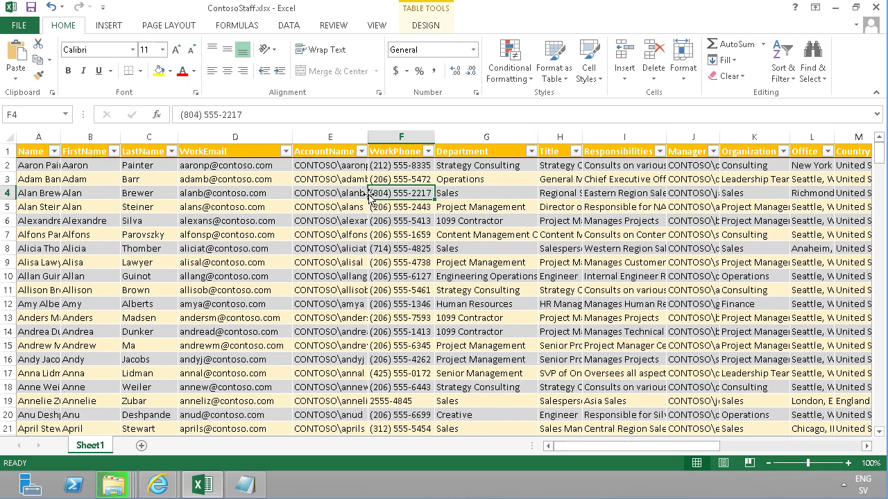
pyautogui.click(315, 198)
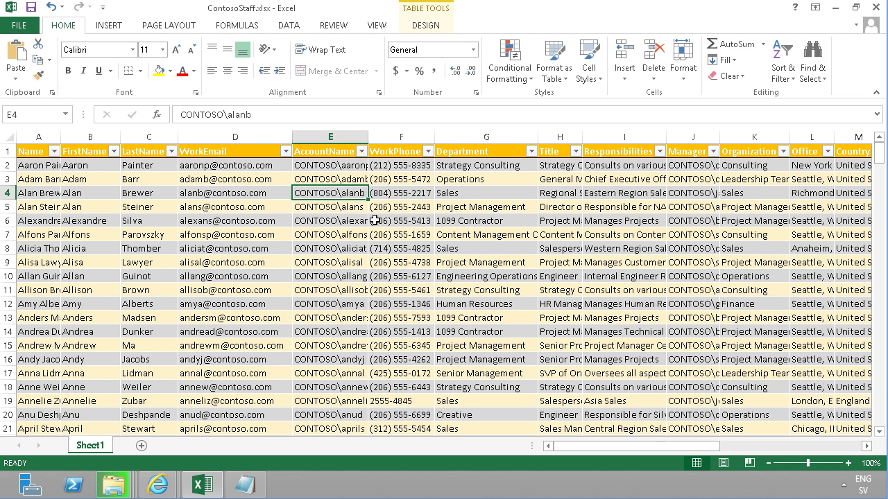
pyautogui.click(425, 28)
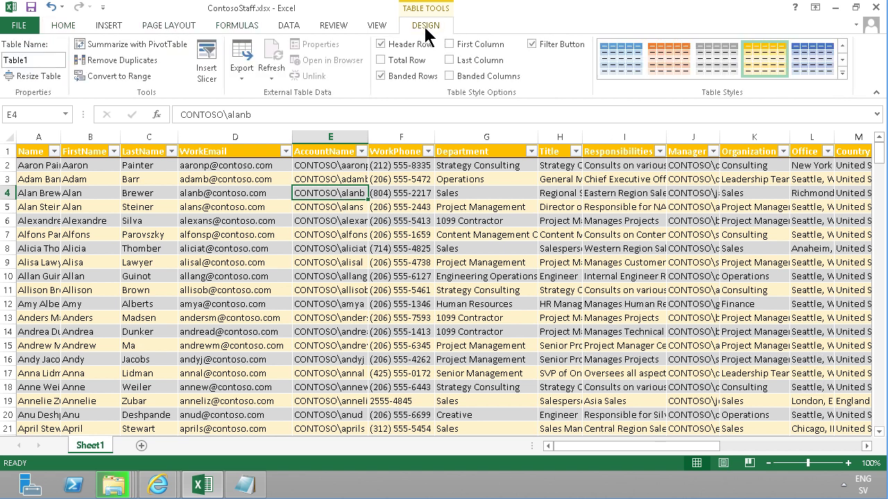
pyautogui.click(153, 50)
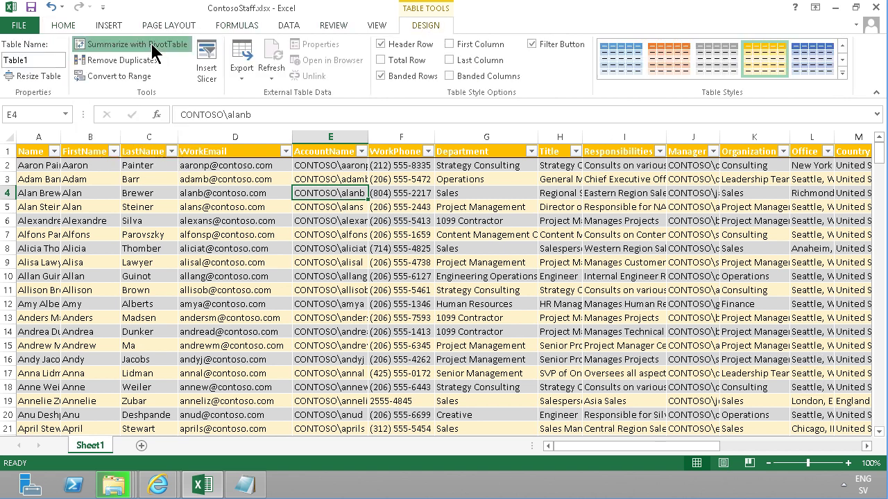
pyautogui.click(488, 324)
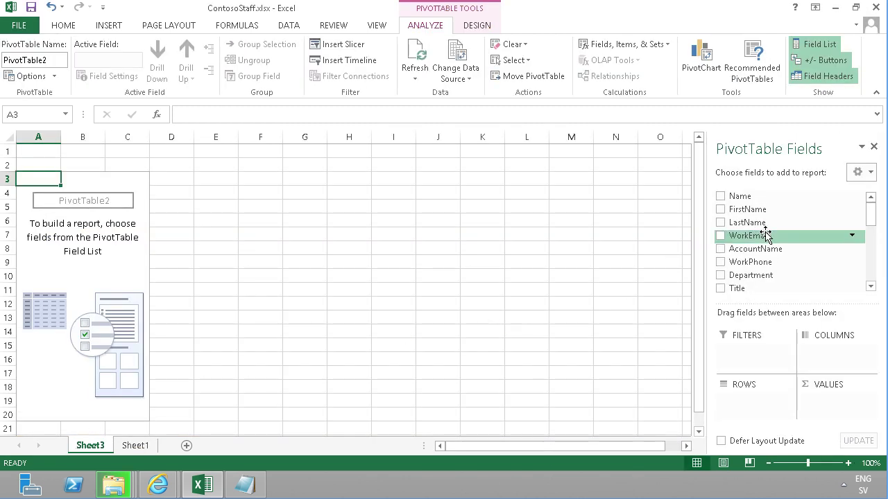
pyautogui.moveTo(734, 277); pyautogui.dragTo(733, 402)
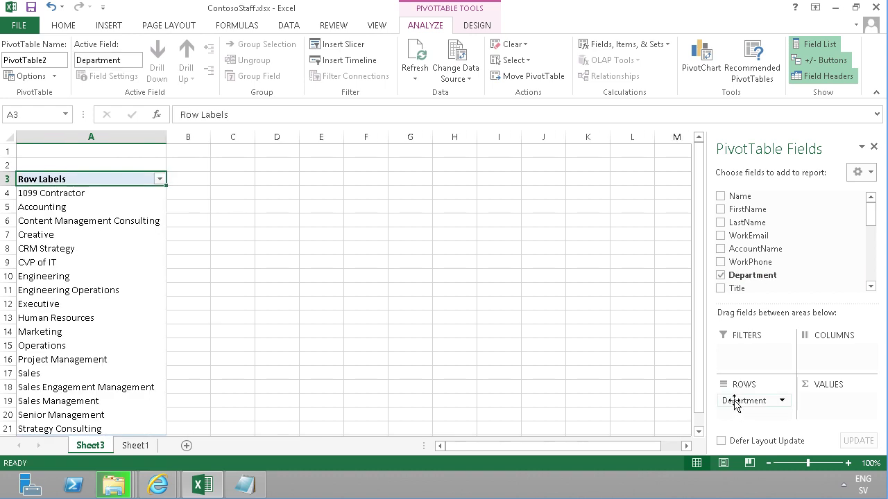
# Copy the 18 department names, excluding Grand Total, back to the Create Column page.
pyautogui.click(65, 195)
pyautogui.hotkey('ctrl', 'shift', 'Down')
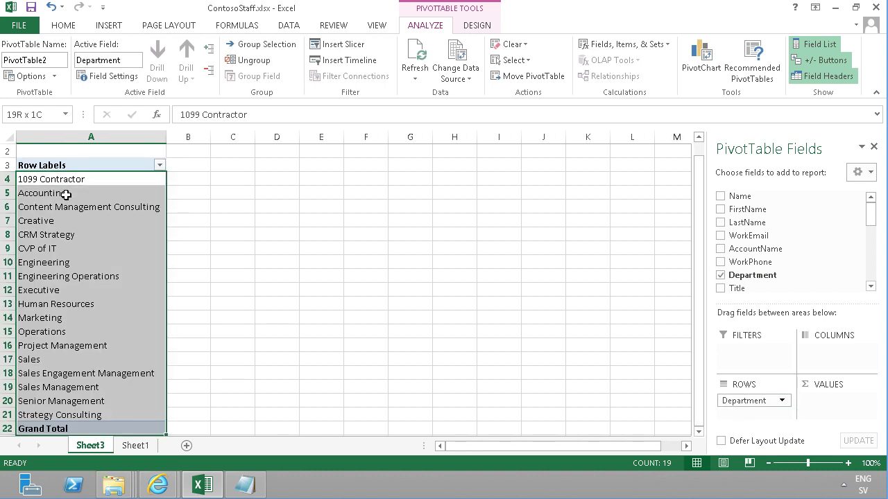
pyautogui.hotkey('shift', 'Up')
pyautogui.hotkey('ctrl', 'c')
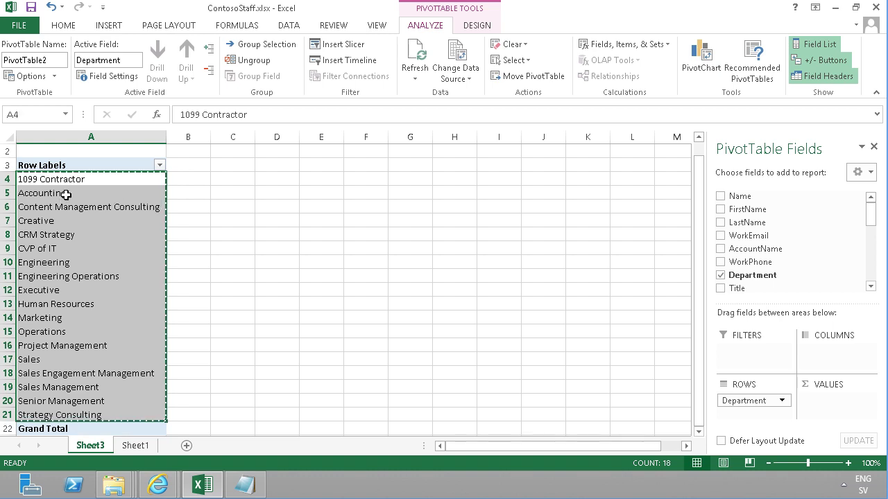
pyautogui.click(167, 484)
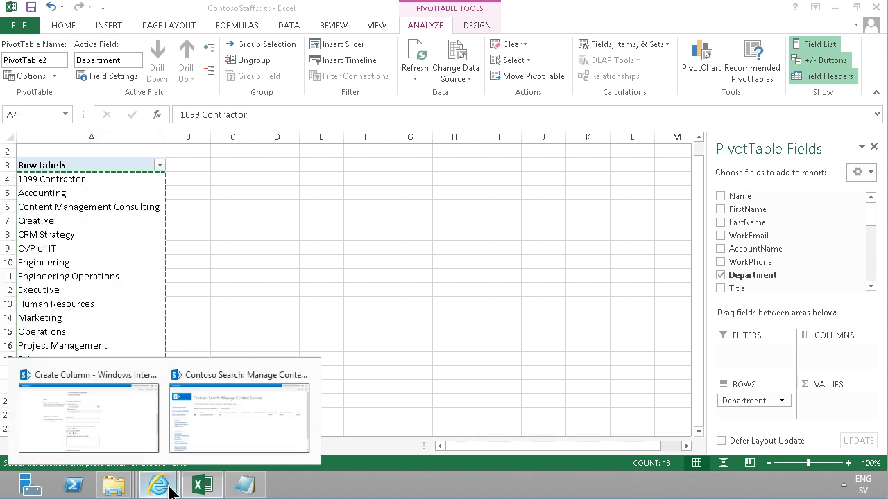
pyautogui.click(128, 418)
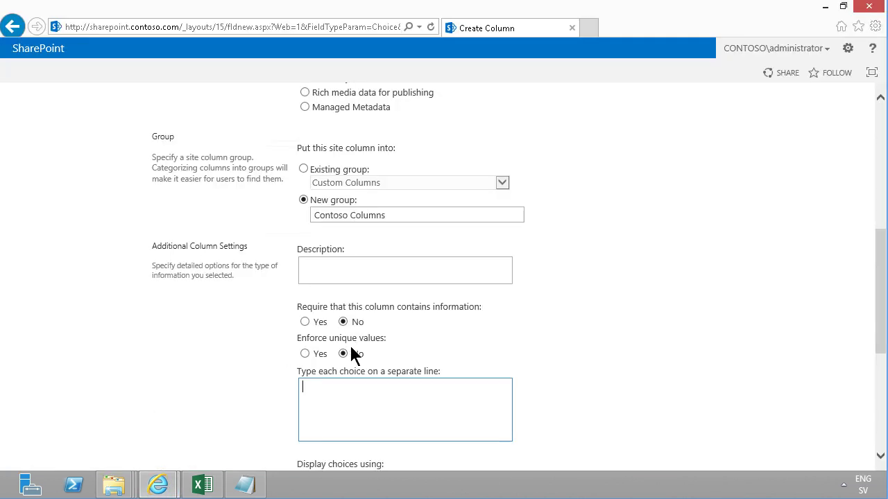
# Paste the department names as choices, clear the '1099 Contractor' default value, and save the column.
pyautogui.hotkey('ctrl', 'v')
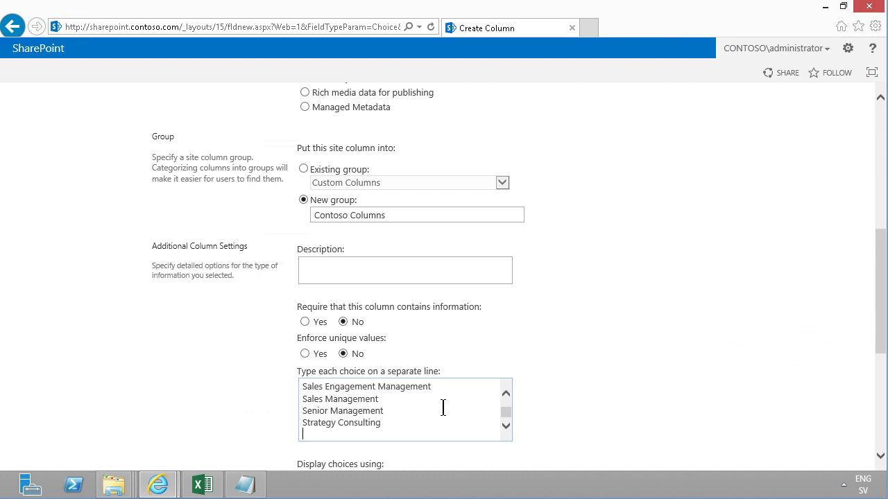
pyautogui.press('BackSpace')
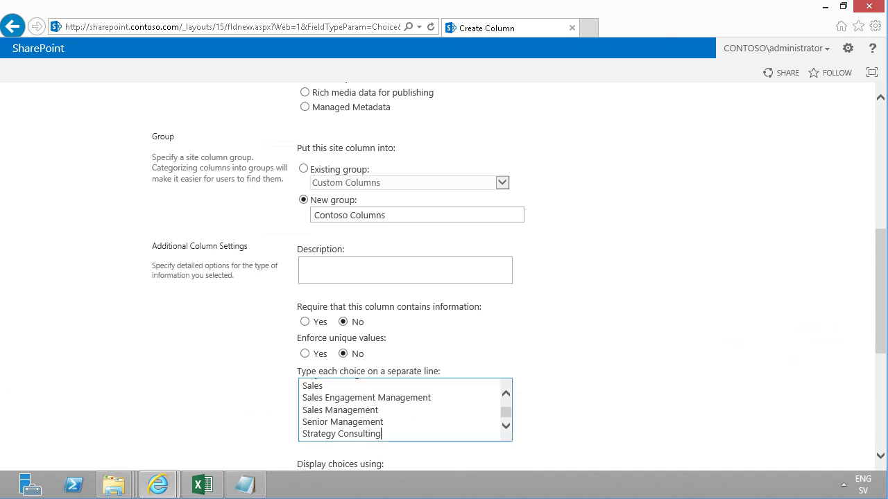
pyautogui.moveTo(885, 340); pyautogui.dragTo(884, 420)
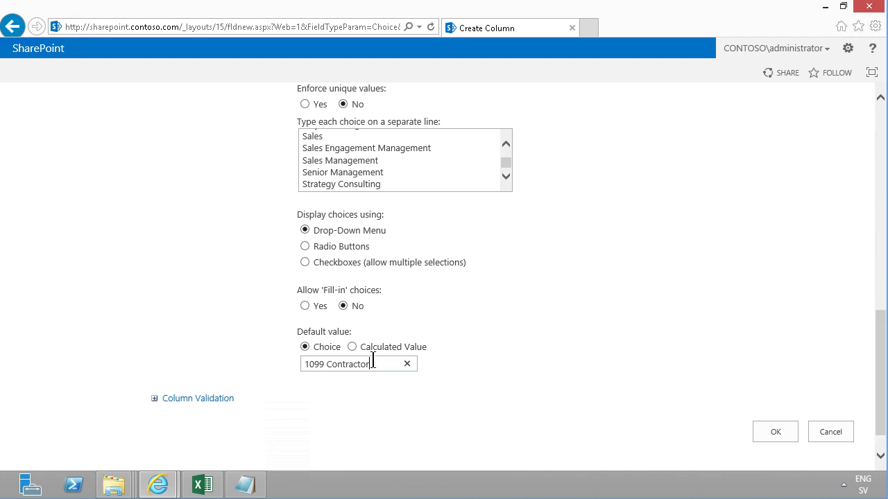
pyautogui.moveTo(372, 361); pyautogui.dragTo(216, 359)
pyautogui.press('BackSpace')
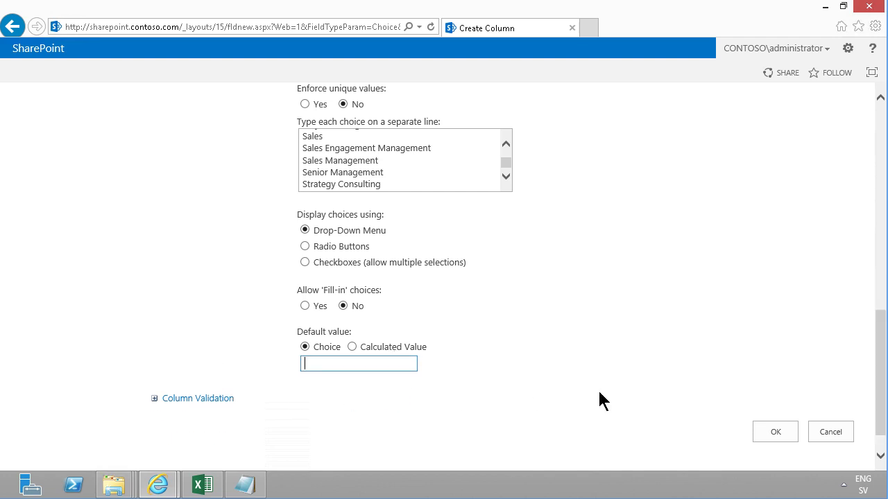
pyautogui.click(771, 432)
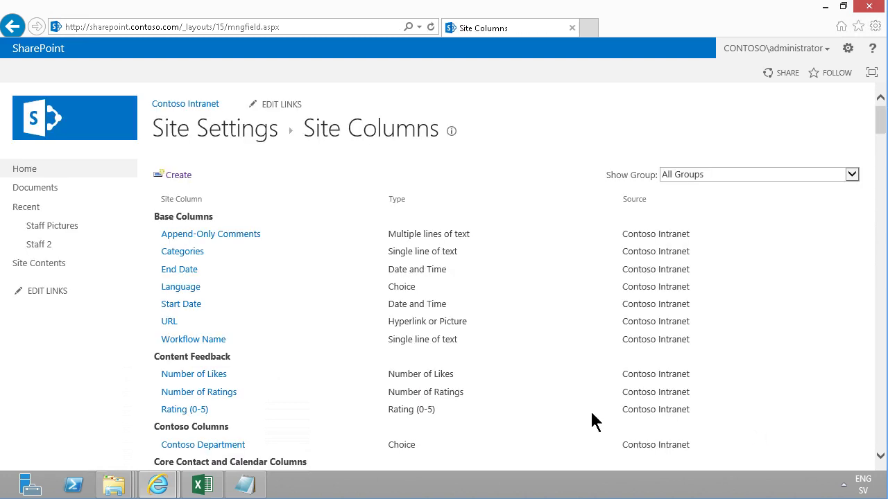
# Open the list settings of the Staff 2 list.
pyautogui.click(44, 247)
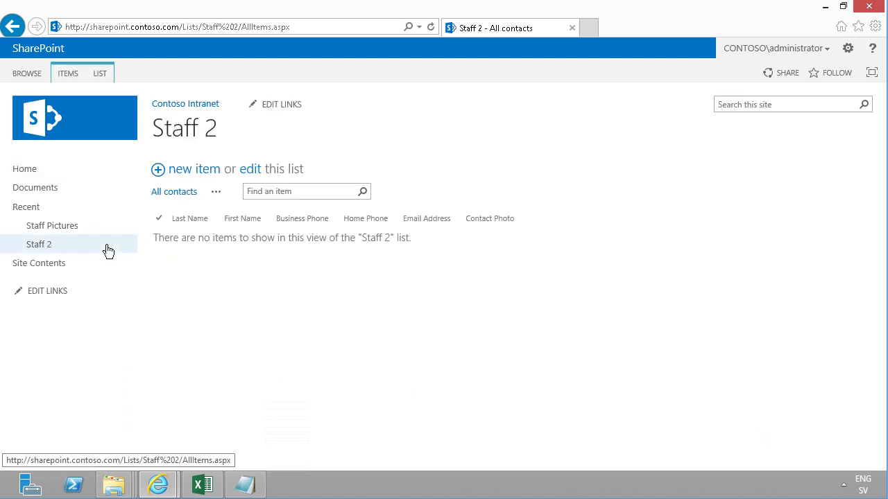
pyautogui.click(101, 73)
pyautogui.click(668, 111)
pyautogui.moveTo(880, 208); pyautogui.dragTo(884, 366)
# Add the existing Contoso Department site column from the Contoso Columns group to Staff 2.
pyautogui.click(252, 389)
pyautogui.click(514, 196)
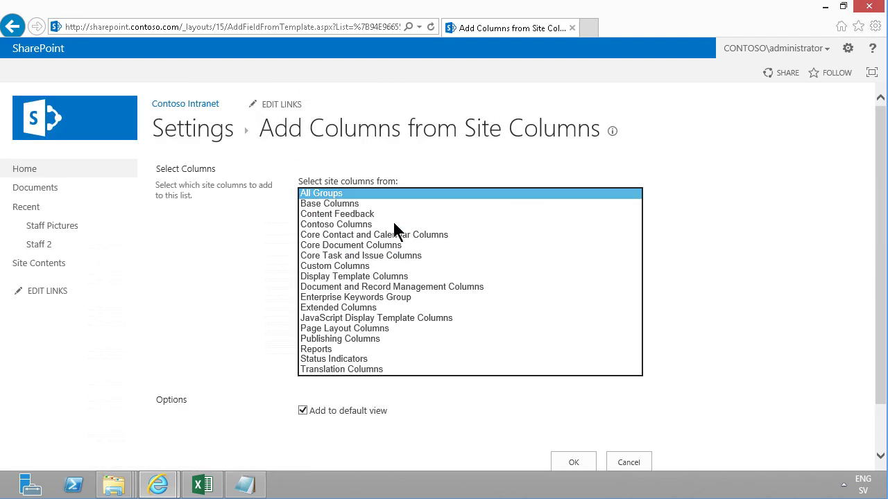
pyautogui.click(364, 226)
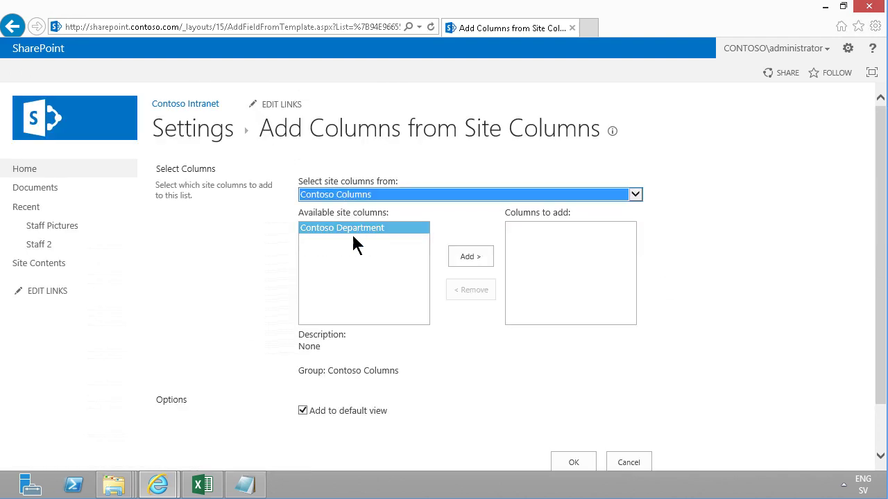
pyautogui.click(466, 257)
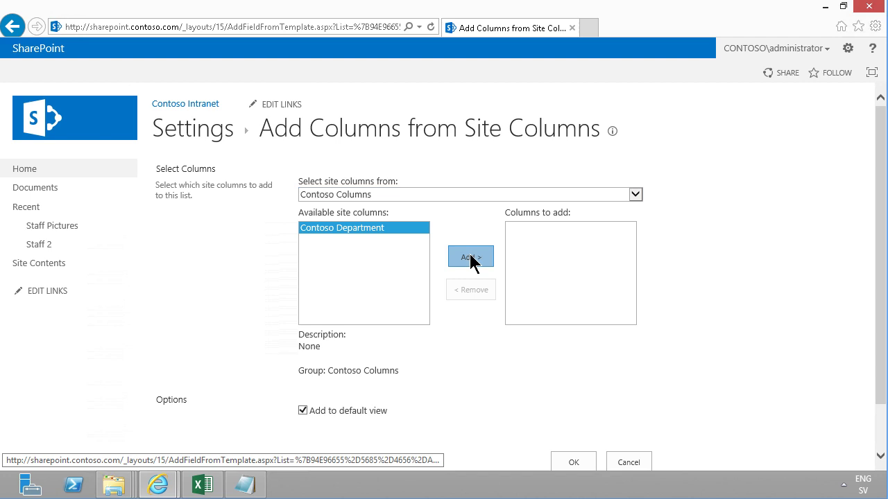
pyautogui.click(584, 463)
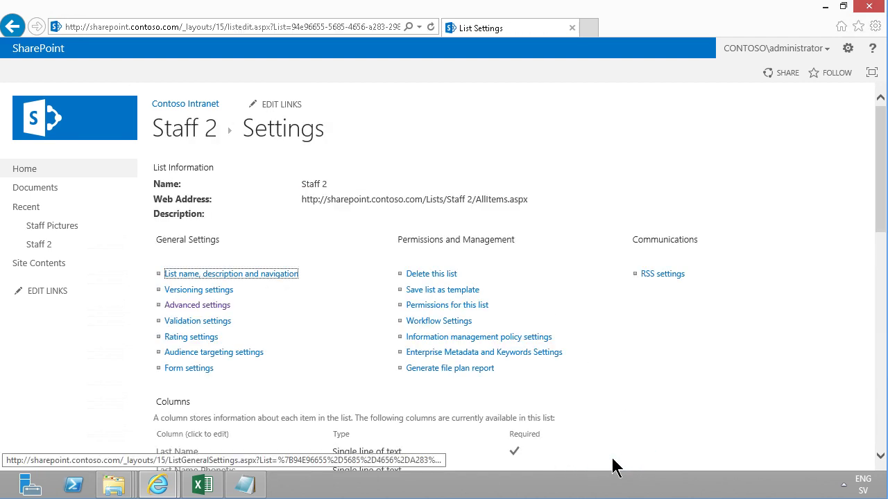
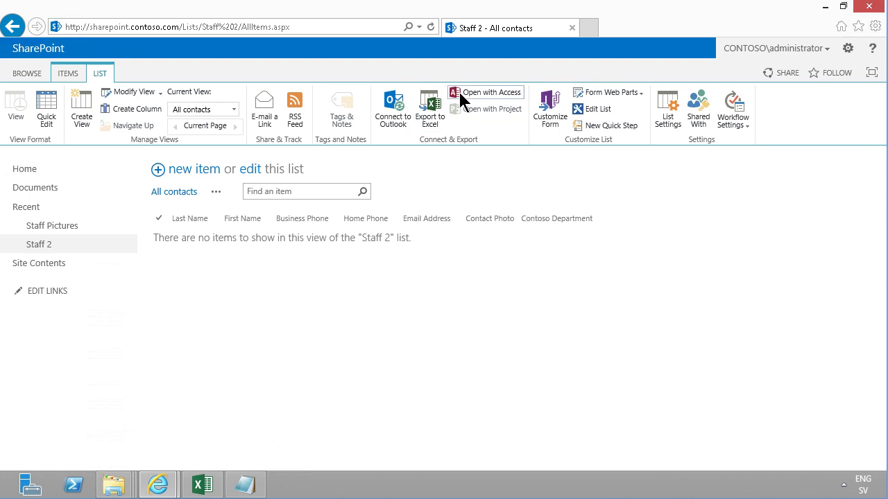
# Link the Staff 2 list into a new Staff 2.accdb, signing in with remembered credentials.
pyautogui.click(468, 97)
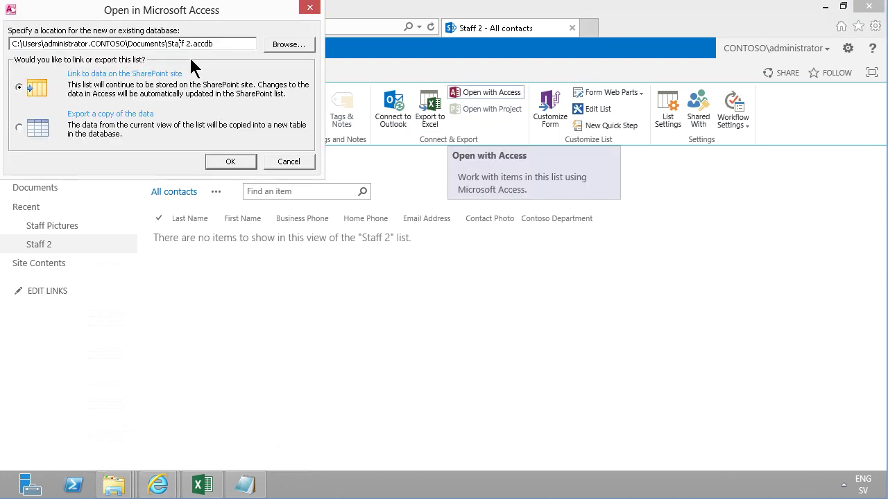
pyautogui.click(230, 157)
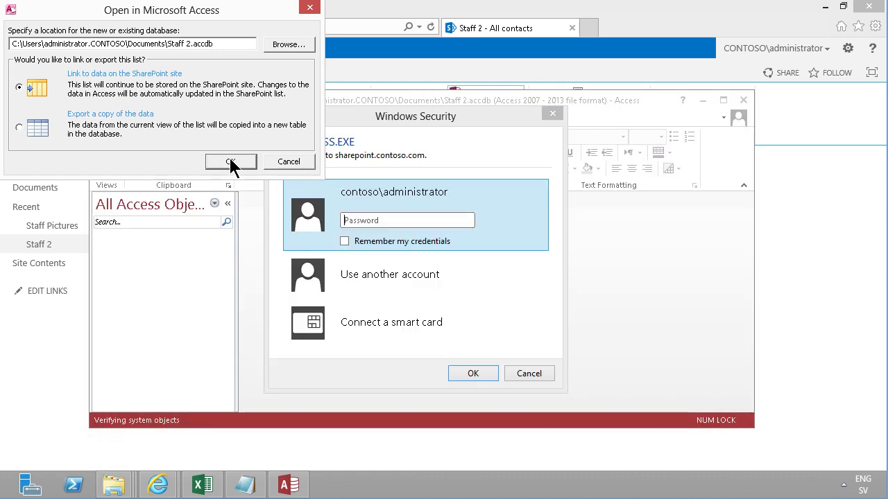
pyautogui.write('pa')
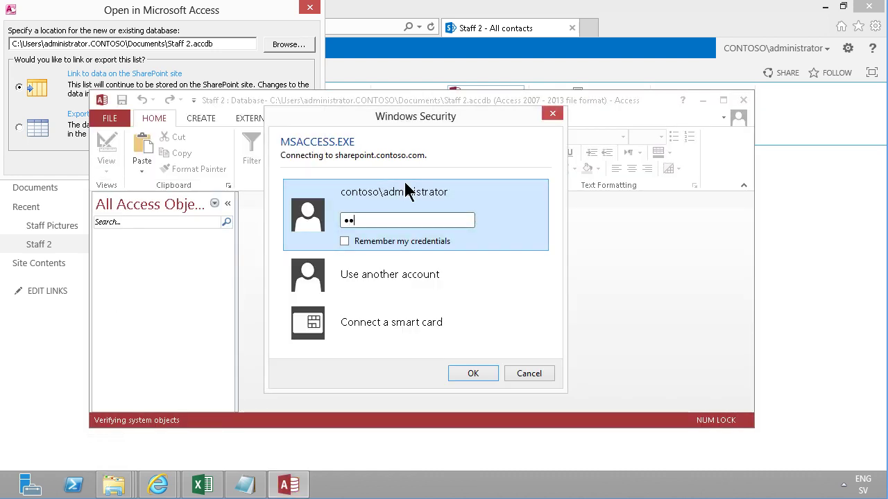
pyautogui.write('sswor')
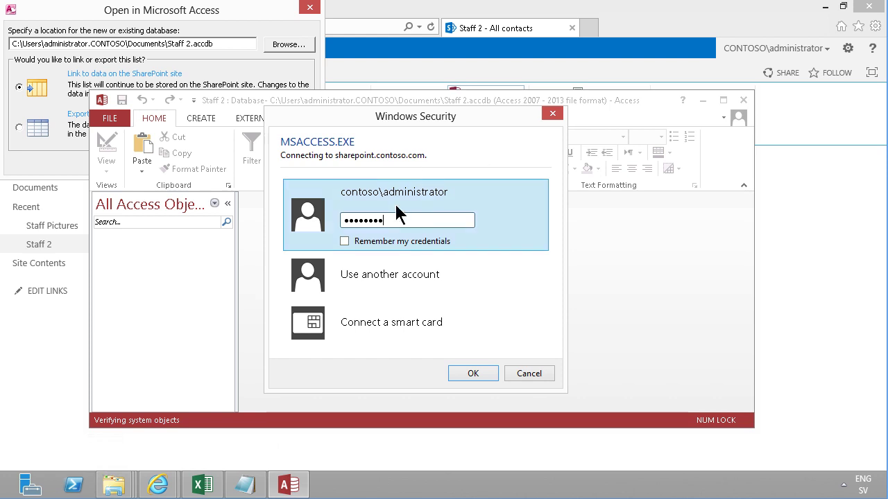
pyautogui.click(365, 242)
pyautogui.click(459, 373)
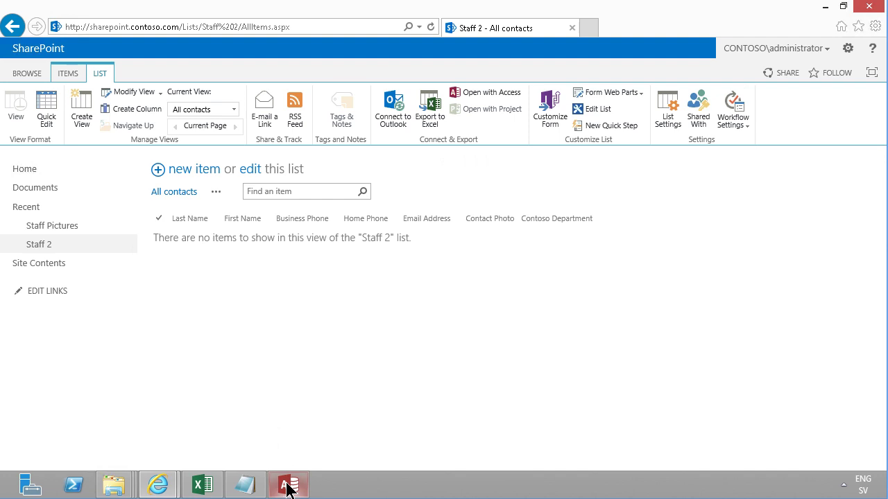
# Maximize Access, open the empty Staff 2 table, dismiss the save-to-server notice, and show External Data.
pyautogui.click(307, 478)
pyautogui.click(722, 101)
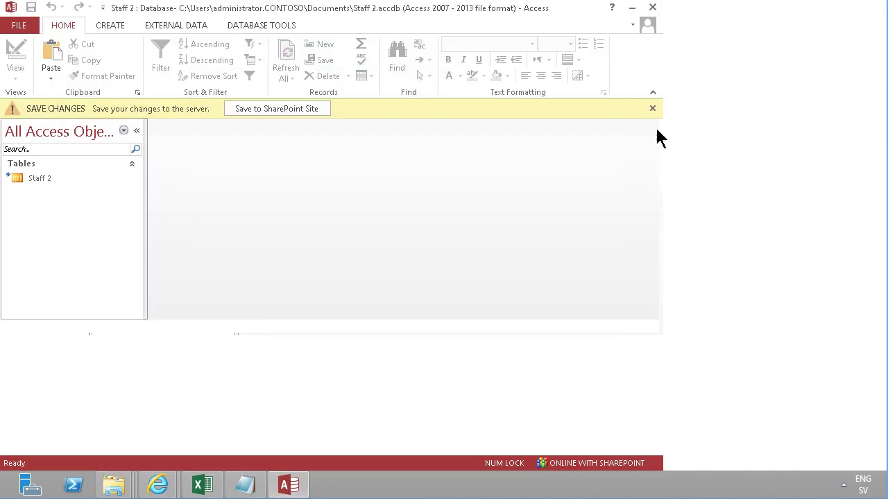
pyautogui.doubleClick(28, 178)
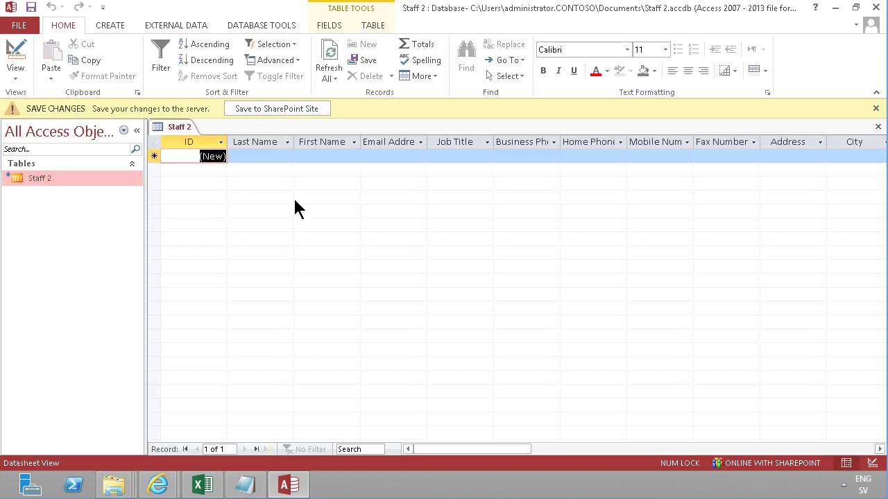
pyautogui.click(875, 110)
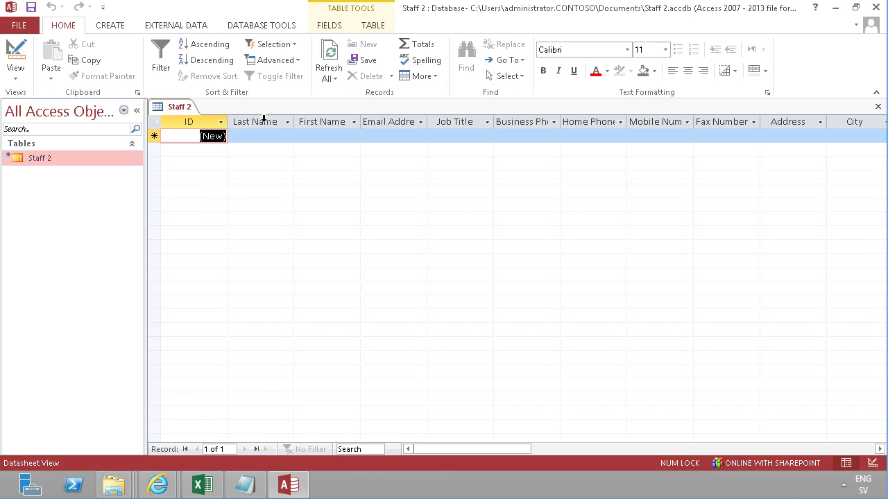
pyautogui.click(170, 29)
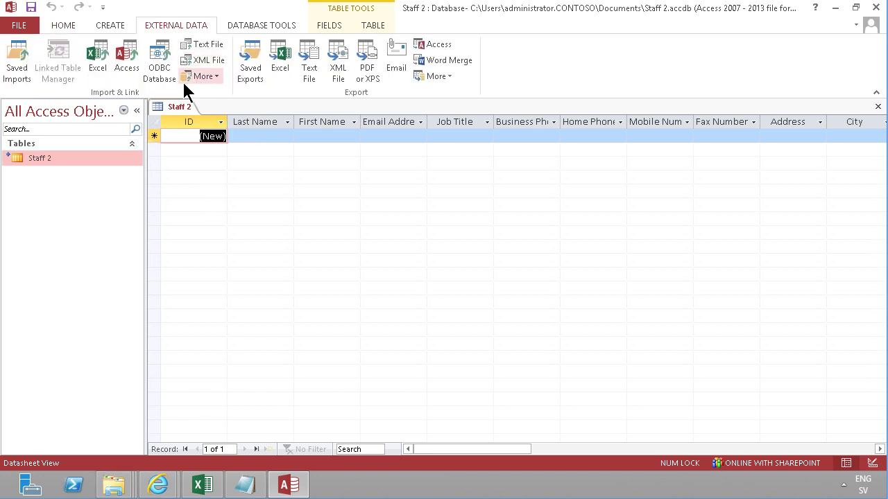
# Delete the Sheet3 PivotTable sheet from ContosoStaff.xlsx in Excel, then go back to Access.
pyautogui.click(202, 485)
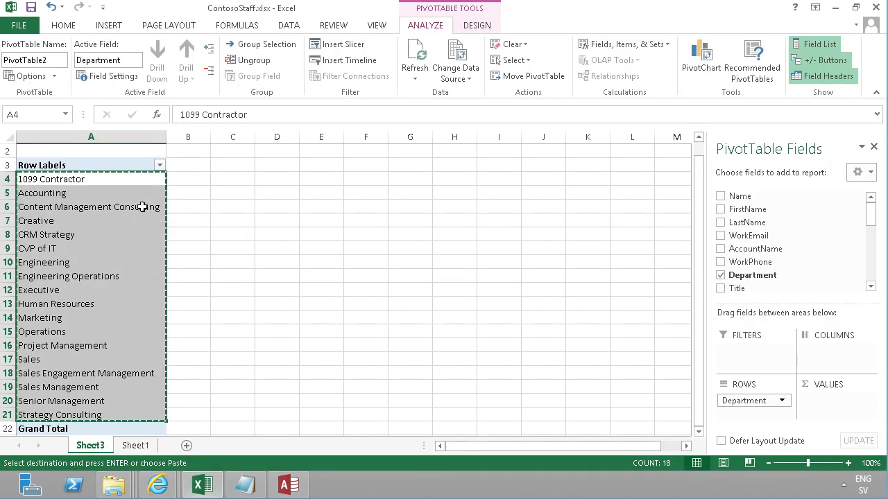
pyautogui.rightClick(99, 446)
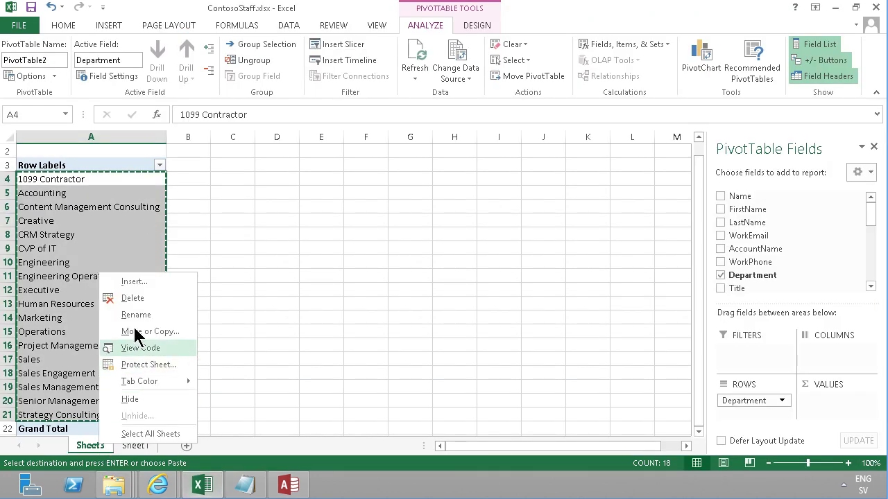
pyautogui.click(132, 298)
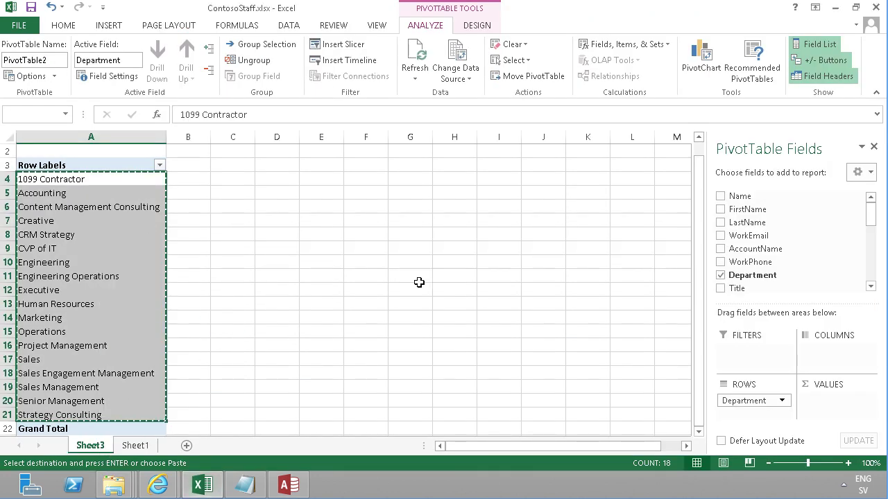
pyautogui.click(418, 277)
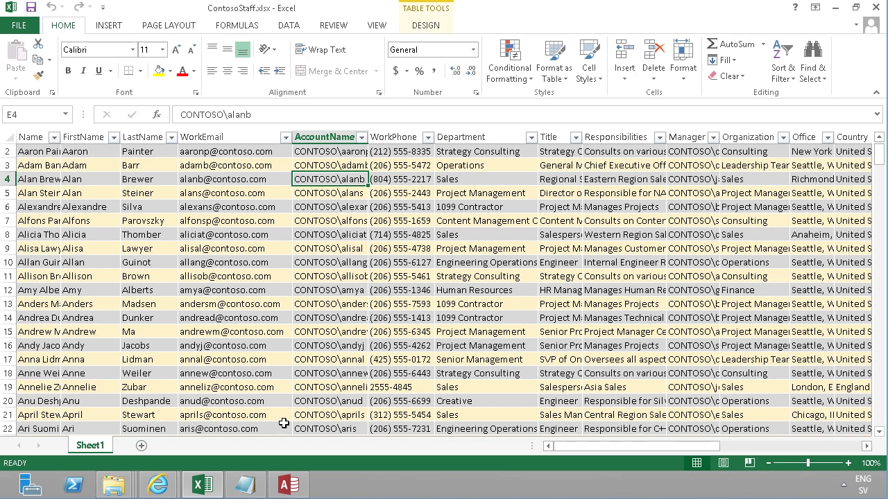
pyautogui.click(288, 486)
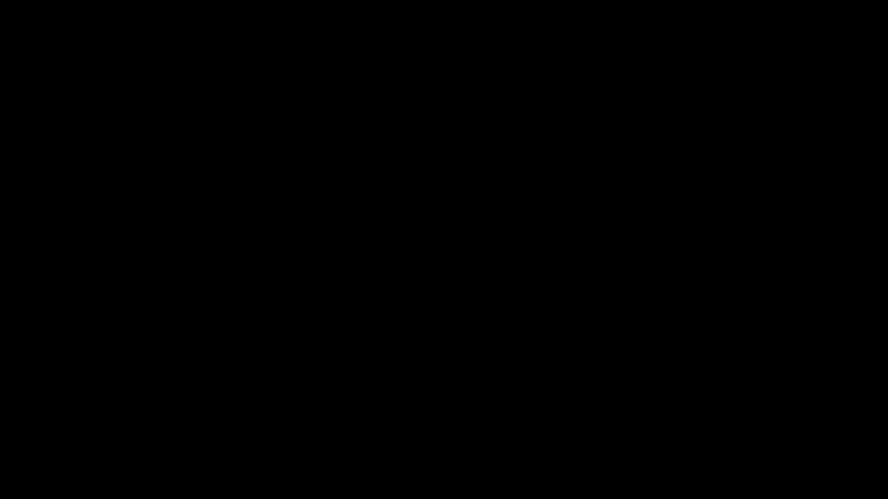
# Choose to link the ContosoStaff.xlsx workbook as an Excel data source.
pyautogui.click(98, 57)
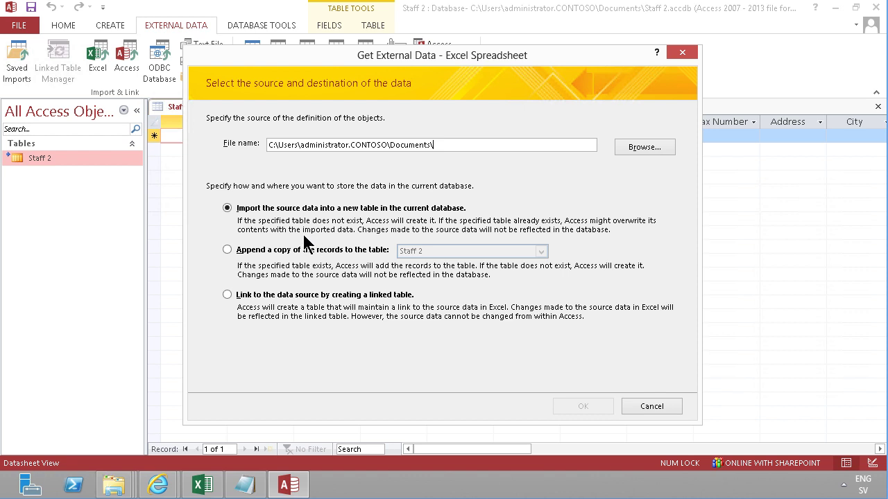
pyautogui.click(227, 294)
pyautogui.click(640, 147)
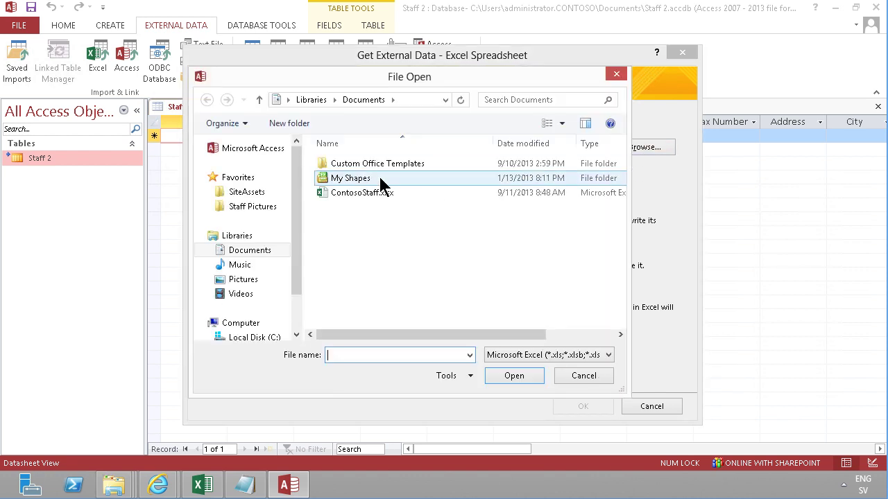
pyautogui.click(353, 193)
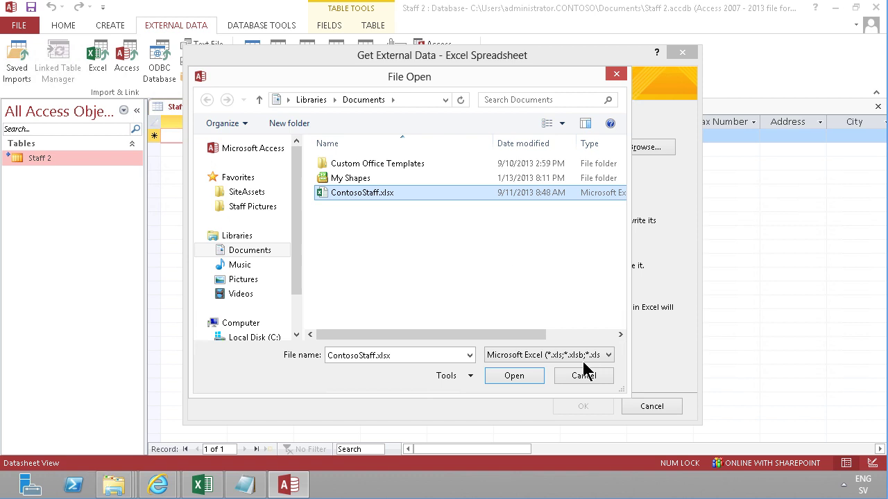
pyautogui.click(524, 380)
pyautogui.click(583, 407)
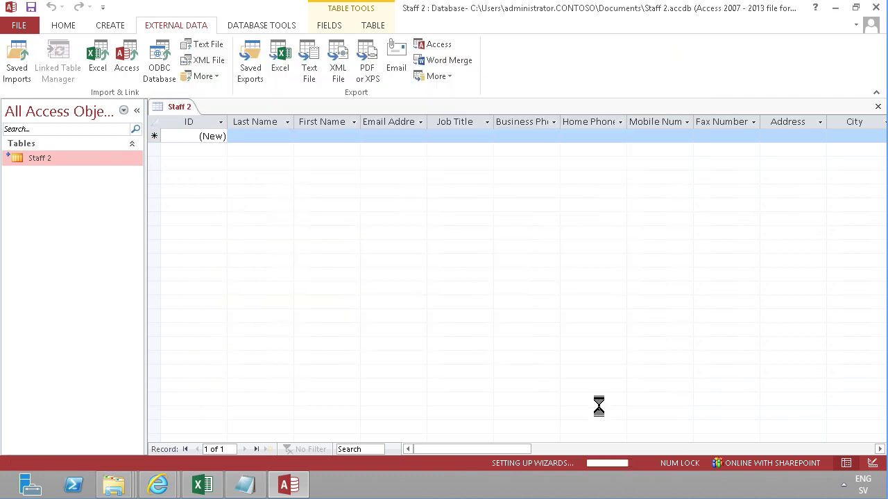
# Use the first row as column headings and name the linked table ExceStaff.
pyautogui.click(219, 106)
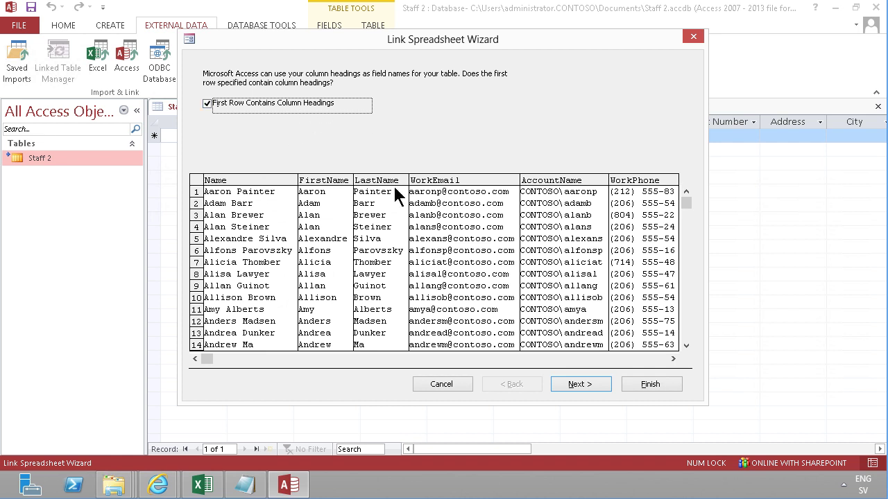
pyautogui.click(579, 385)
pyautogui.moveTo(315, 146); pyautogui.dragTo(236, 132)
pyautogui.write('E')
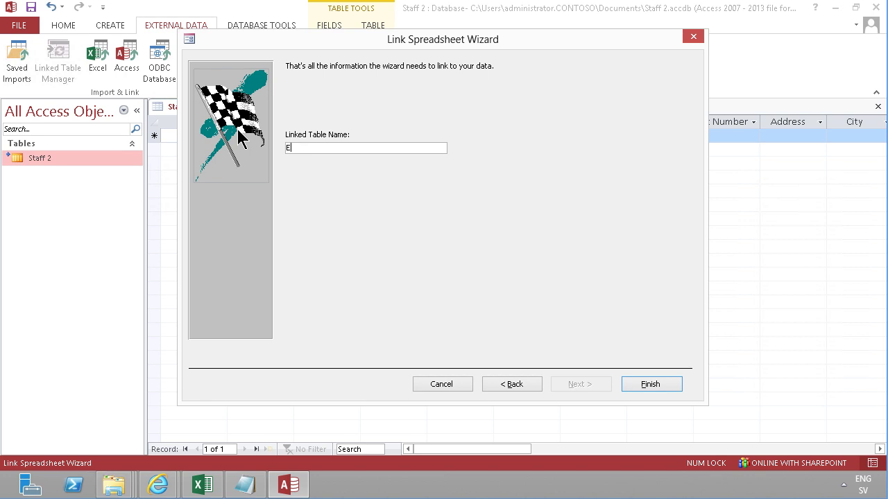
pyautogui.write('xceStaff')
pyautogui.click(646, 385)
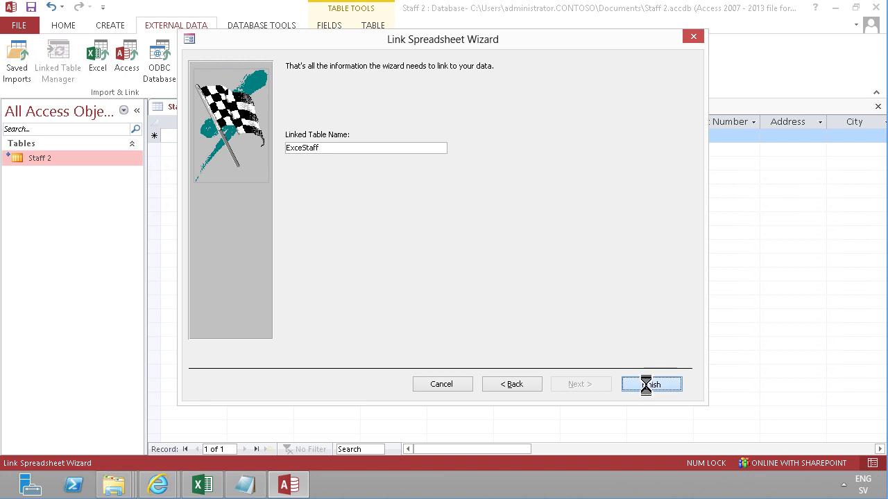
pyautogui.click(448, 281)
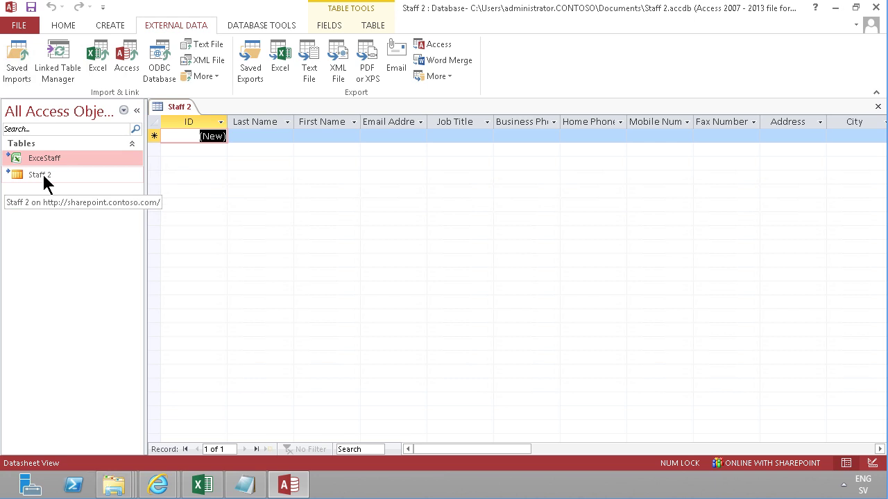
# Close the Staff 2 table and start a new design-view query on the ExceStaff table.
pyautogui.rightClick(170, 107)
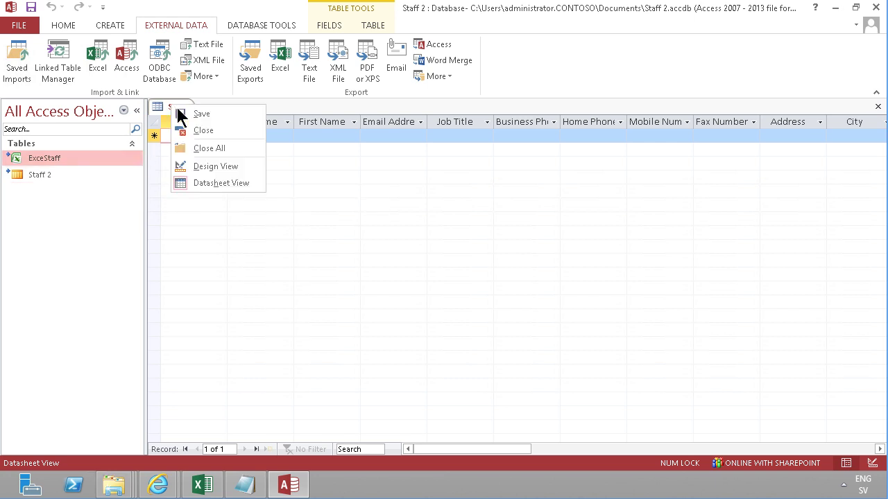
pyautogui.click(204, 132)
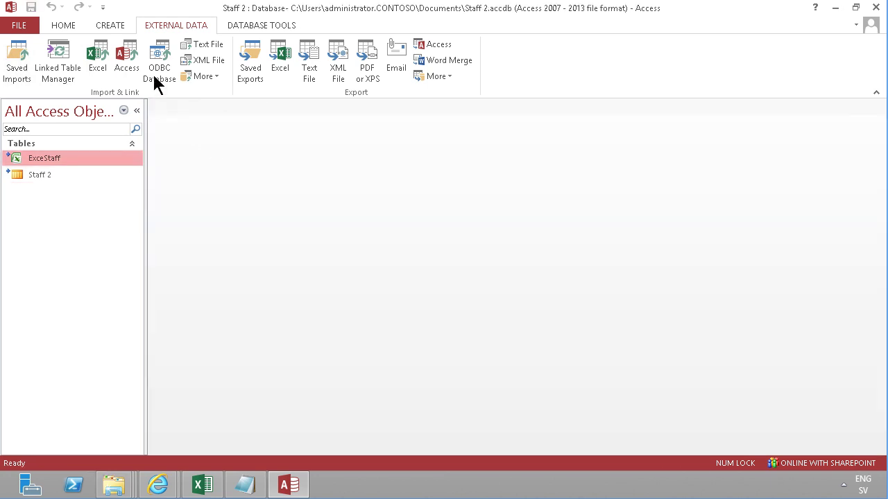
pyautogui.click(100, 20)
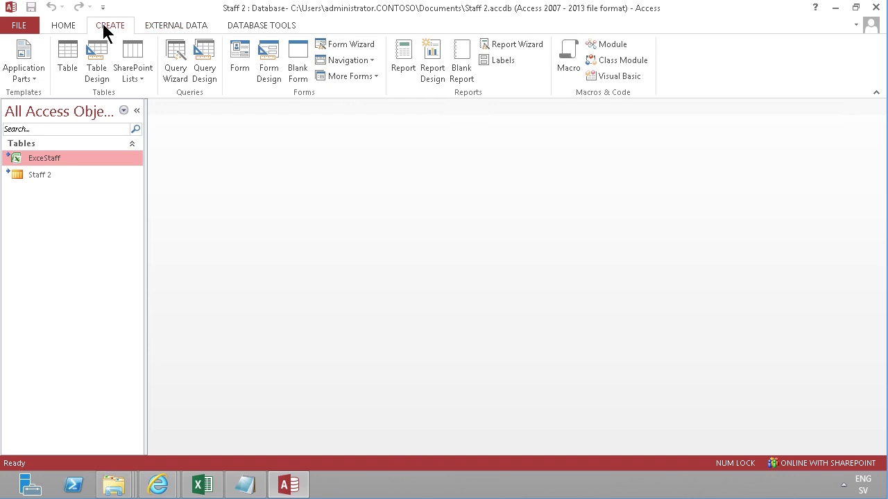
pyautogui.click(205, 62)
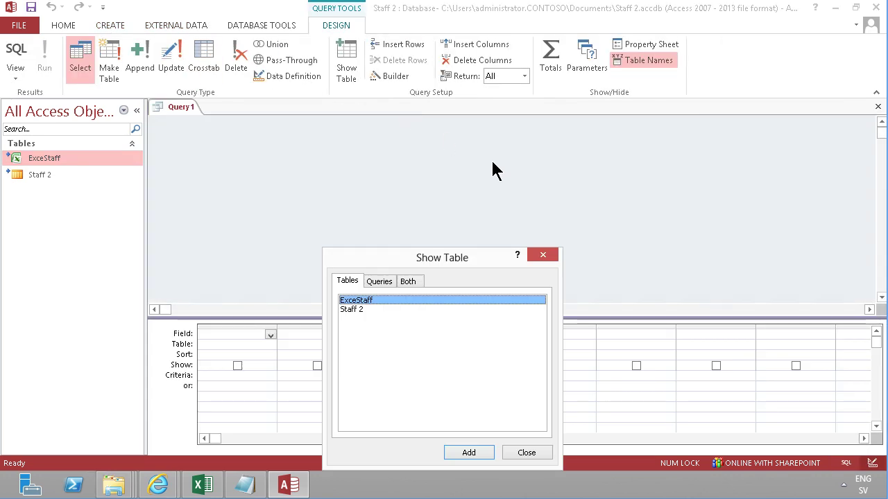
pyautogui.doubleClick(370, 301)
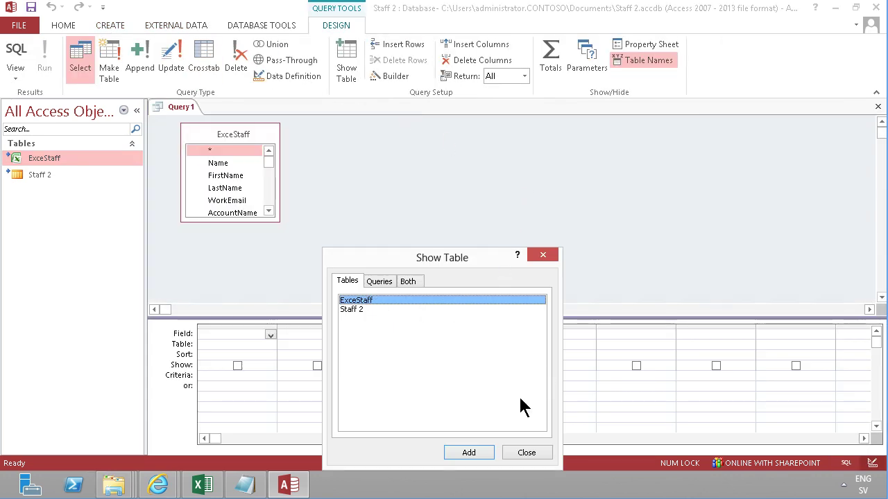
pyautogui.click(521, 450)
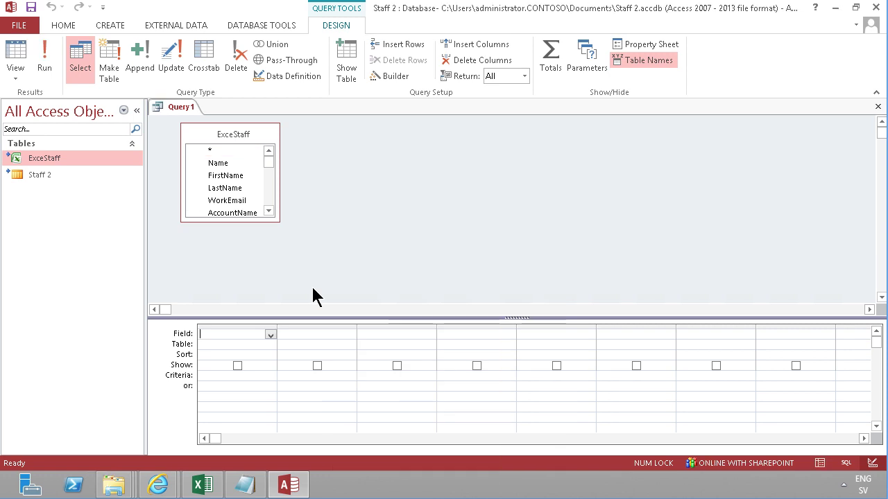
# Make the query an append query targeting the Staff 2 table.
pyautogui.click(142, 73)
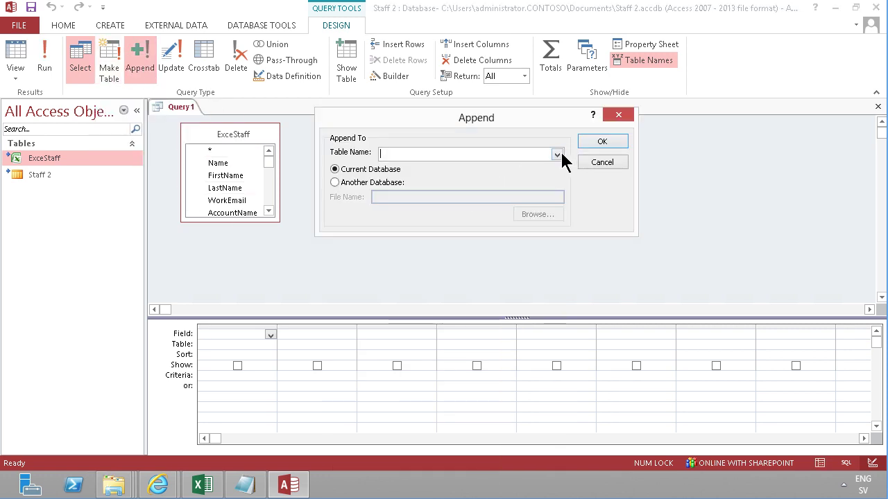
pyautogui.click(557, 154)
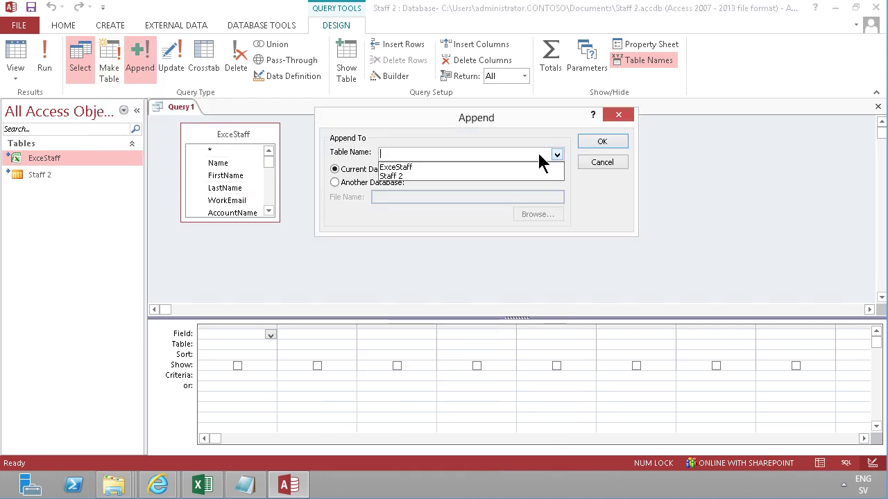
pyautogui.click(421, 176)
pyautogui.click(602, 141)
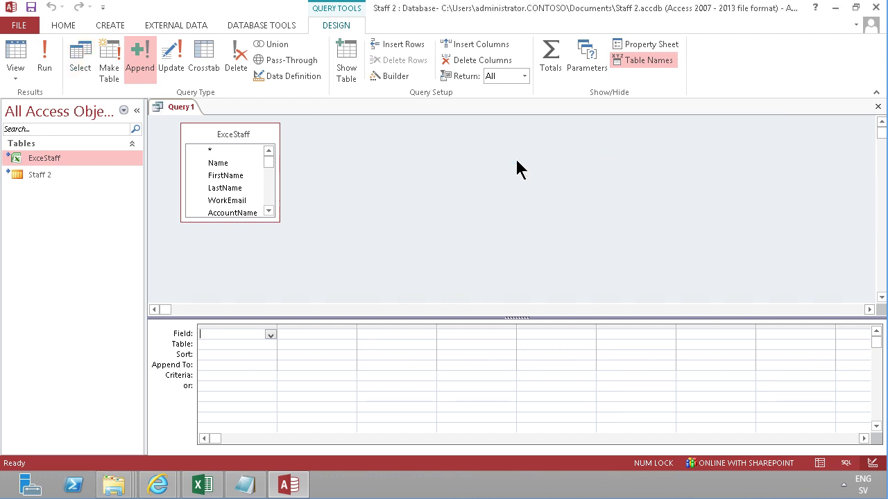
# Map Name to Full Name and FirstName to First Name in the append grid.
pyautogui.moveTo(254, 222); pyautogui.dragTo(254, 262)
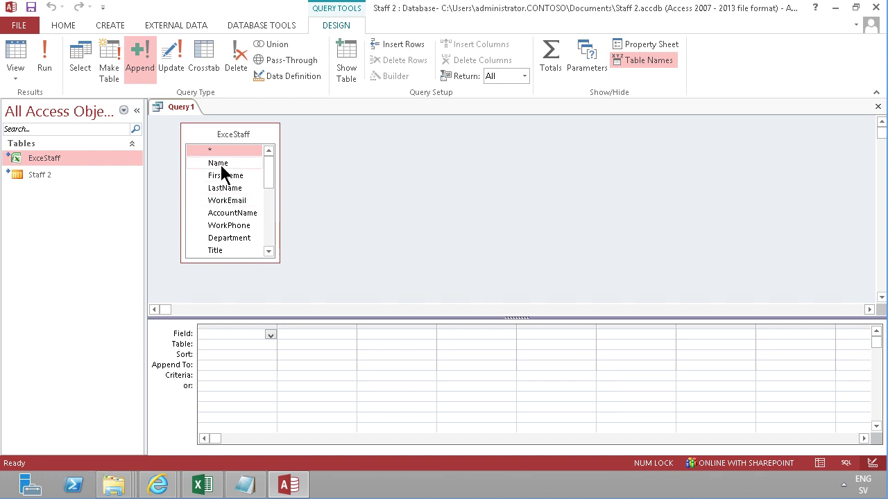
pyautogui.doubleClick(219, 164)
pyautogui.click(243, 365)
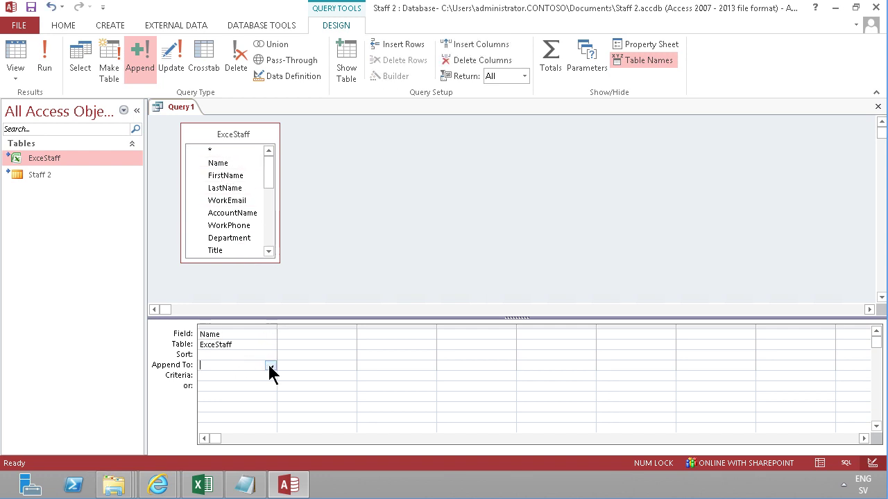
pyautogui.click(271, 367)
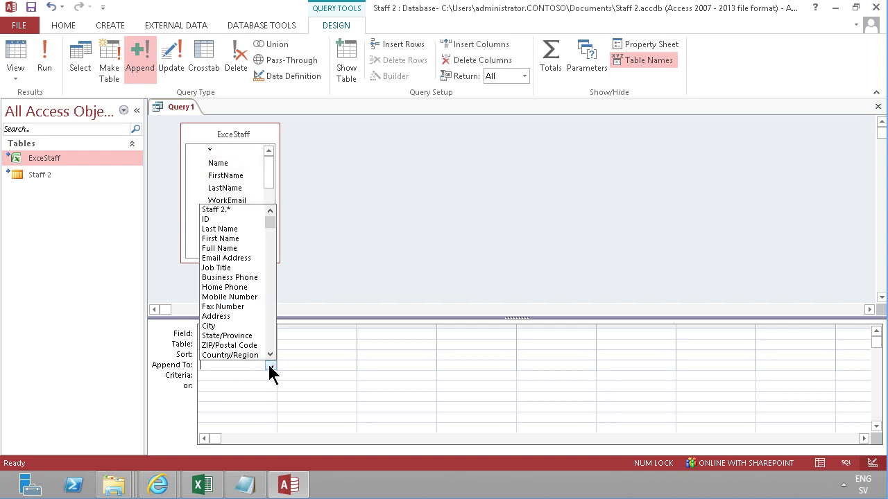
pyautogui.click(251, 248)
pyautogui.doubleClick(229, 178)
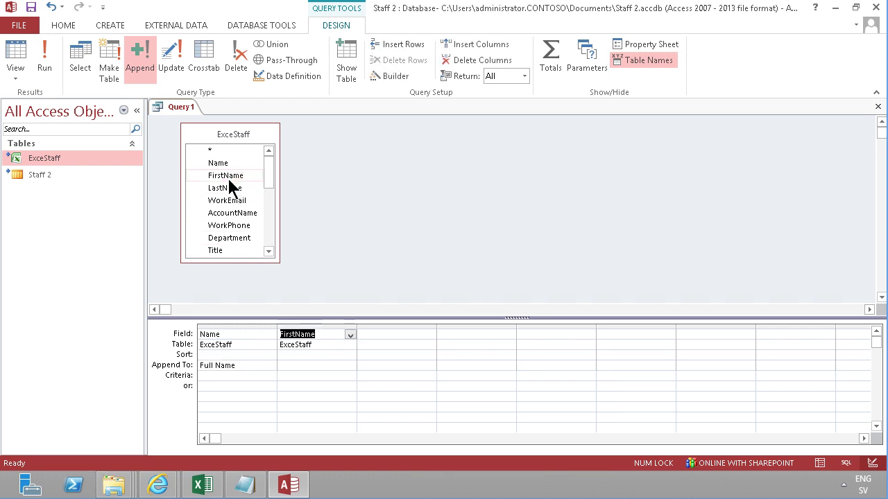
pyautogui.click(291, 365)
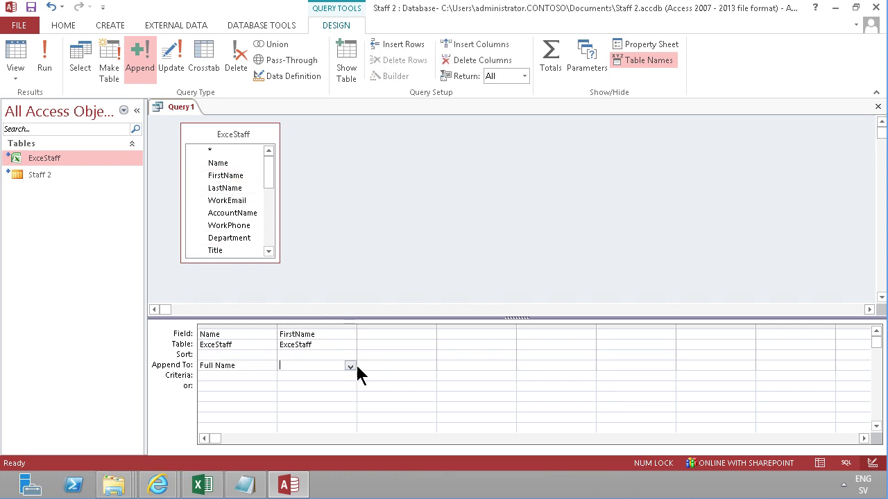
pyautogui.click(350, 366)
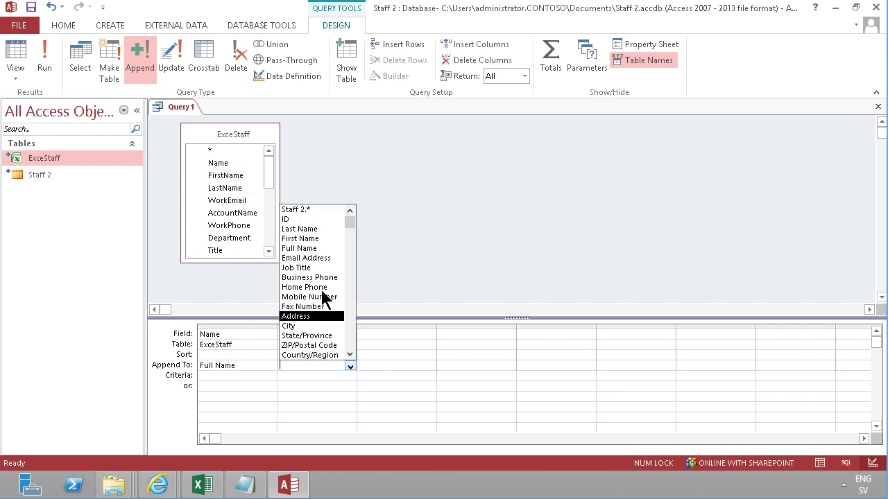
pyautogui.click(299, 238)
# Map LastName to Last Name and WorkEmail to Email Address.
pyautogui.doubleClick(235, 192)
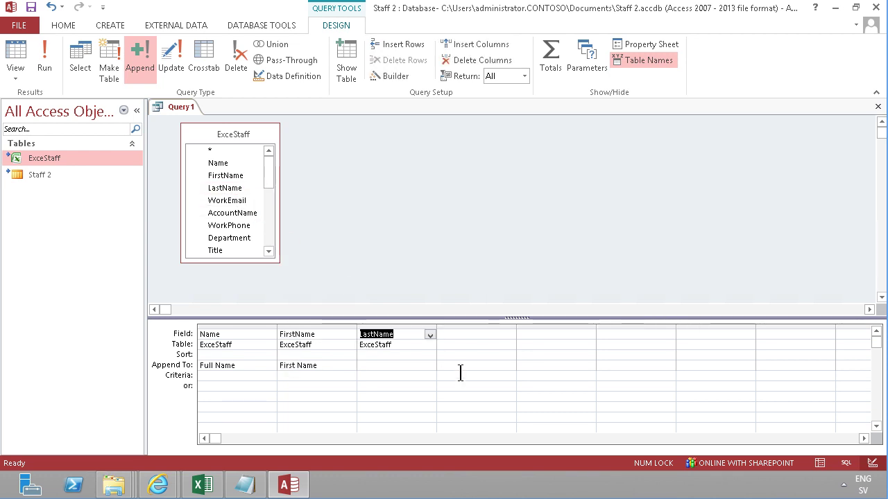
pyautogui.click(396, 365)
pyautogui.click(429, 366)
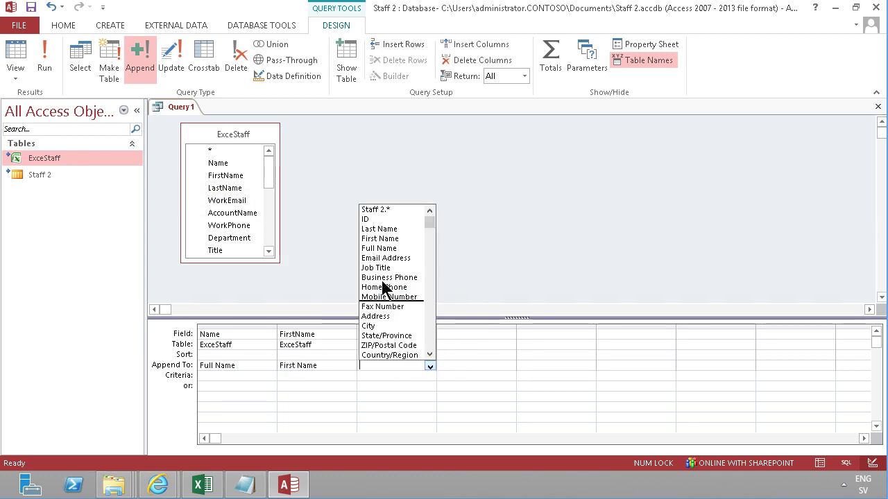
pyautogui.click(380, 229)
pyautogui.moveTo(238, 201); pyautogui.dragTo(475, 358)
pyautogui.click(468, 354)
pyautogui.click(483, 366)
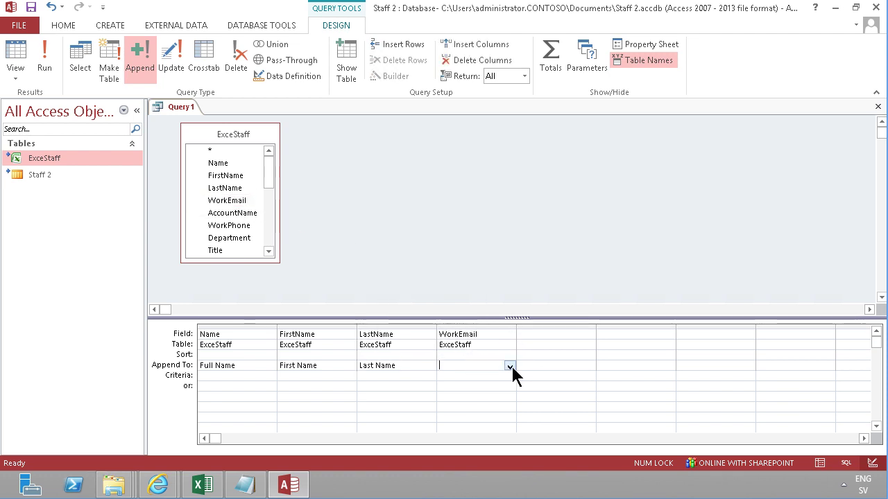
pyautogui.click(510, 366)
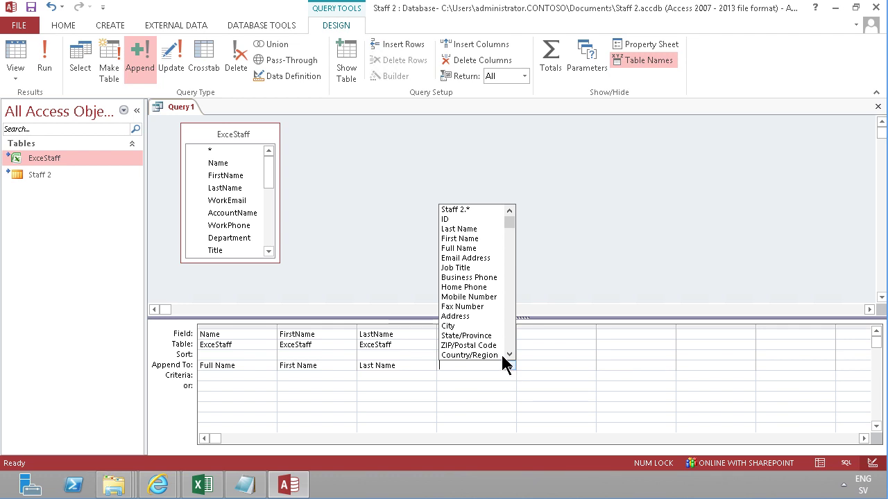
pyautogui.click(467, 261)
pyautogui.click(533, 335)
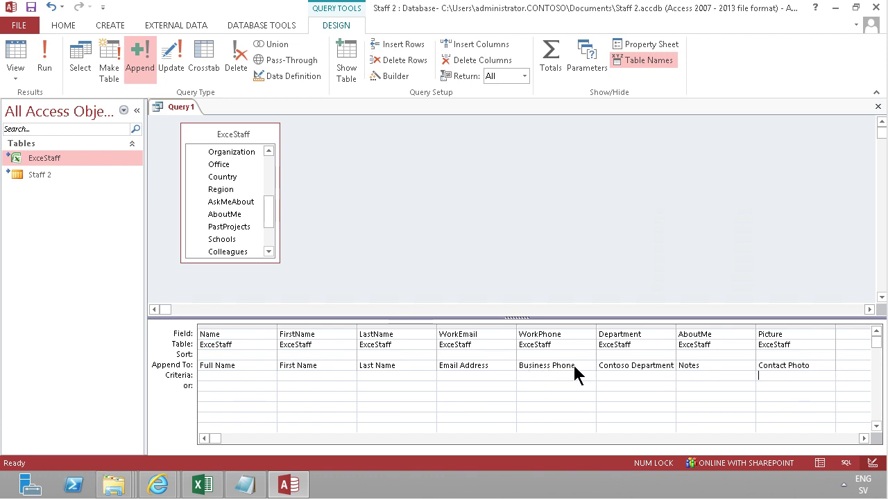
# Widen the Department column so Contoso Department shows fully, and narrow the FirstName column.
pyautogui.click(696, 365)
pyautogui.click(617, 366)
pyautogui.moveTo(705, 330); pyautogui.dragTo(707, 331)
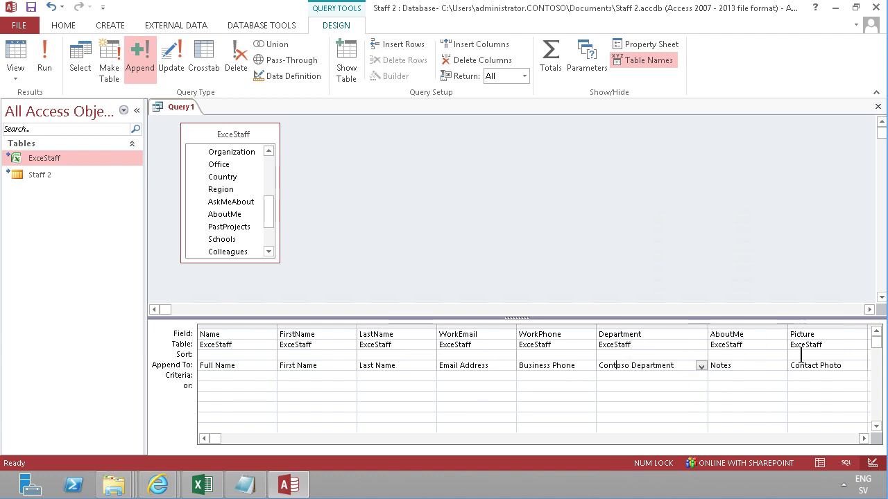
pyautogui.click(746, 369)
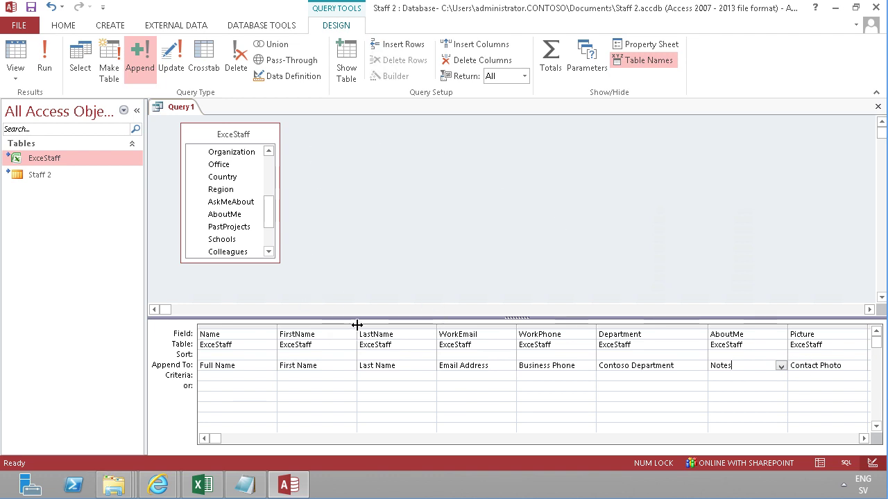
pyautogui.moveTo(356, 325); pyautogui.dragTo(333, 326)
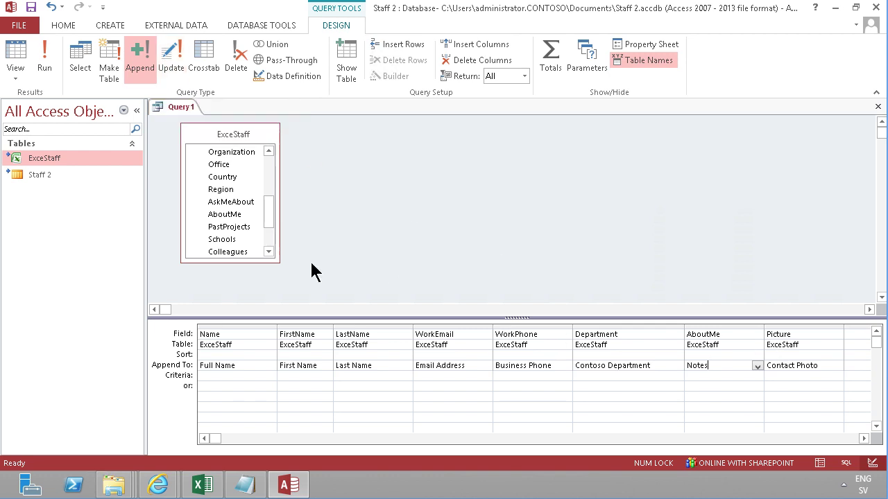
# Check the append query's SQL statement, then return to Design View.
pyautogui.click(14, 77)
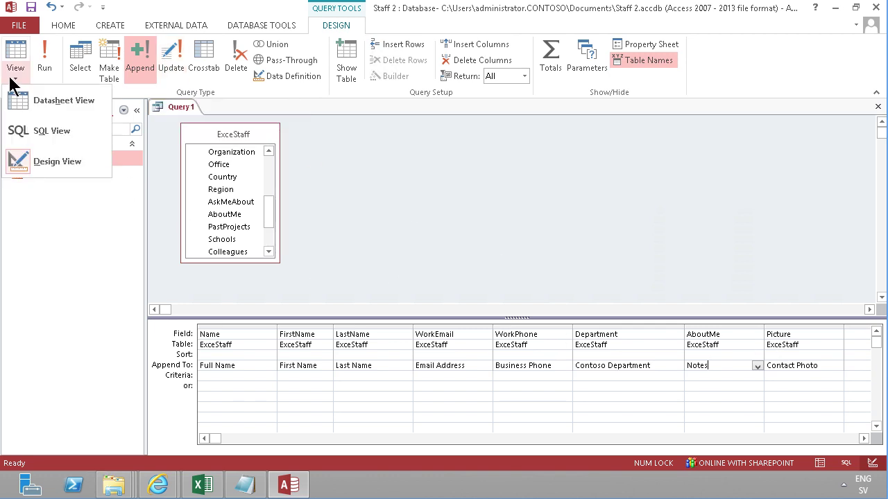
pyautogui.click(33, 133)
pyautogui.click(542, 242)
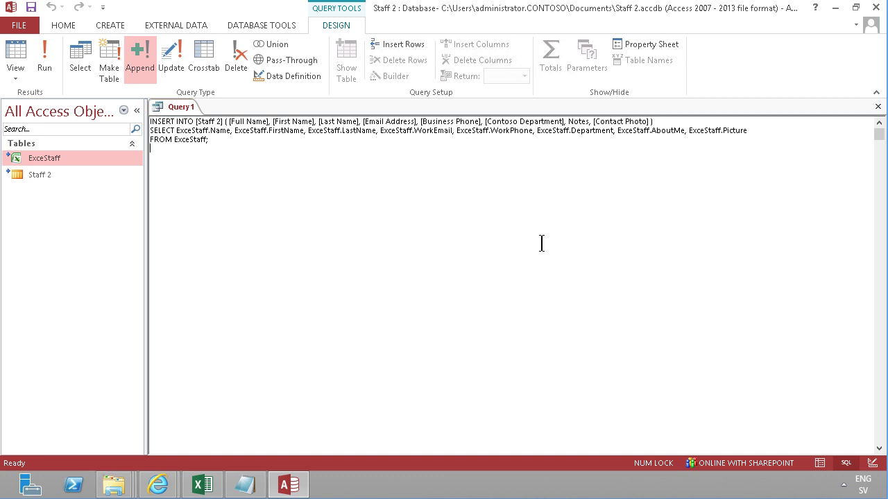
pyautogui.click(15, 75)
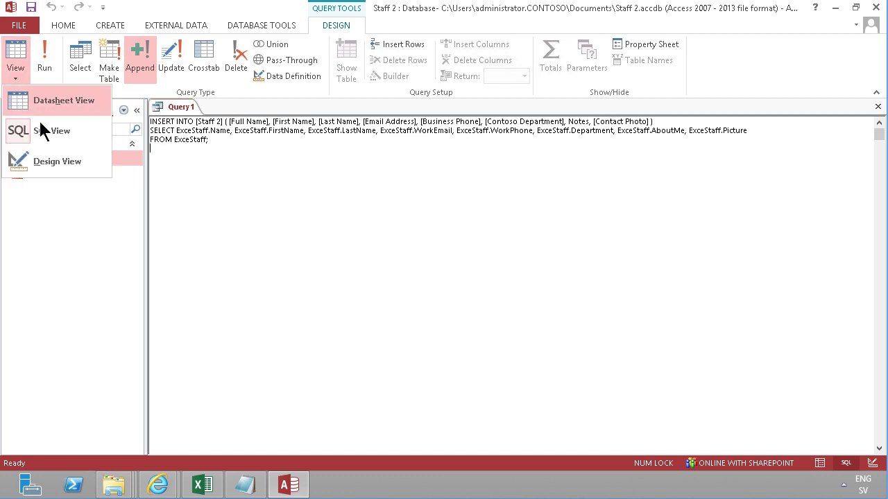
pyautogui.click(43, 162)
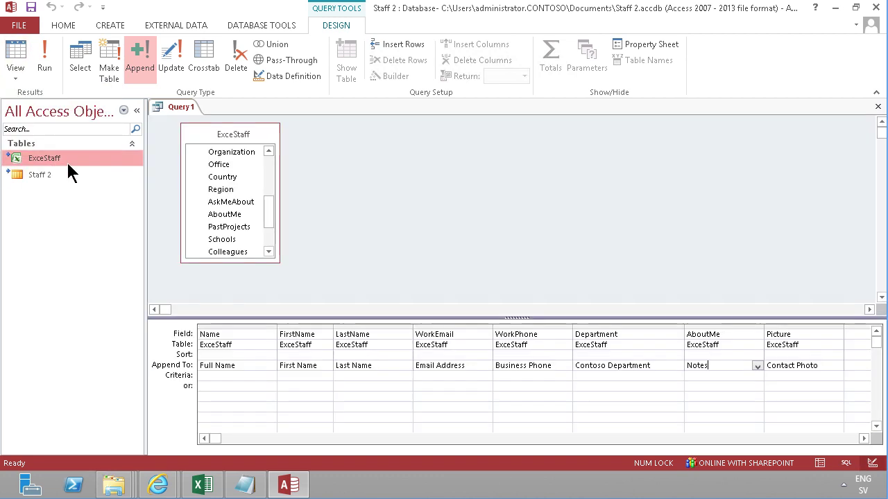
# Run the append query, confirm it, and switch to the Staff 2 list in the browser.
pyautogui.click(44, 59)
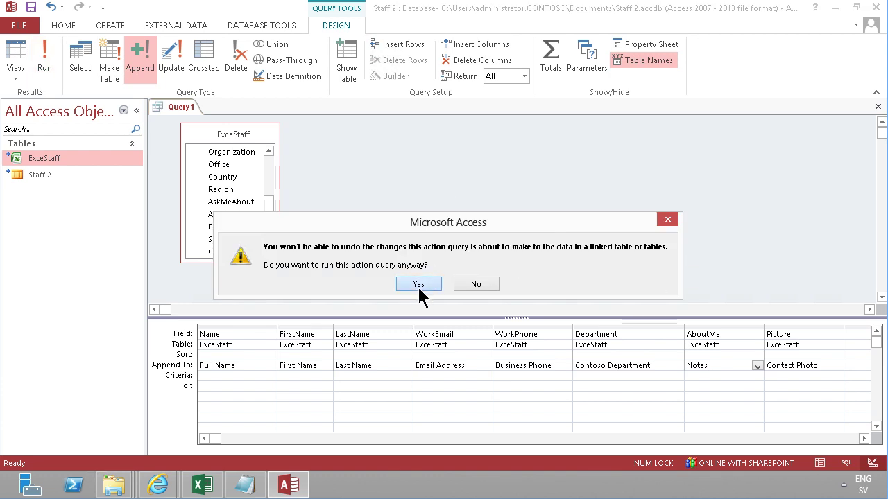
pyautogui.click(418, 286)
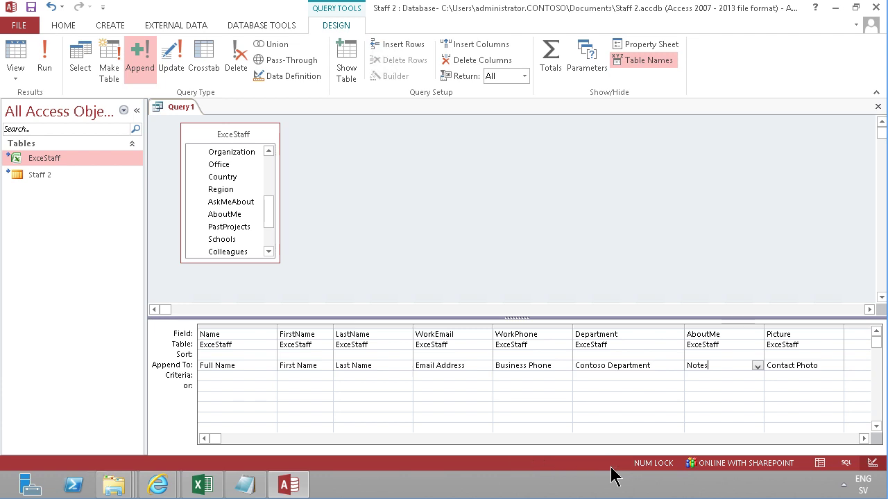
pyautogui.click(158, 484)
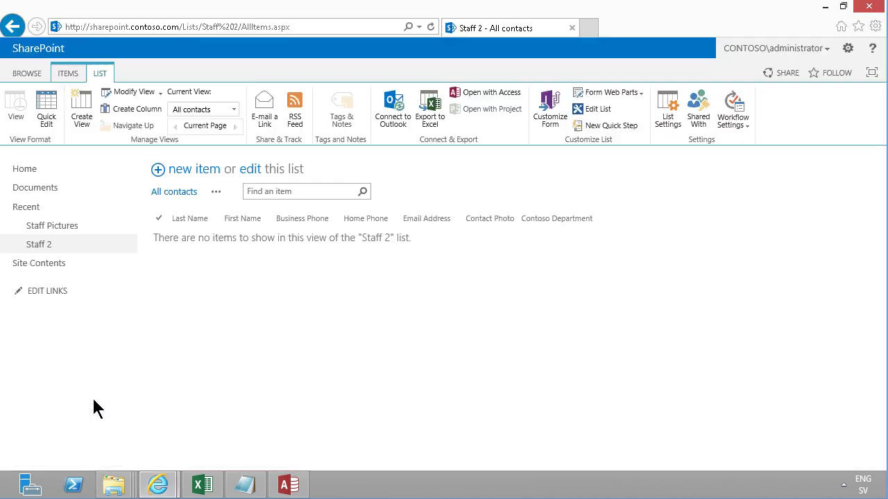
# Refresh the Staff 2 list and open the first item to verify the appended staff details.
pyautogui.click(431, 27)
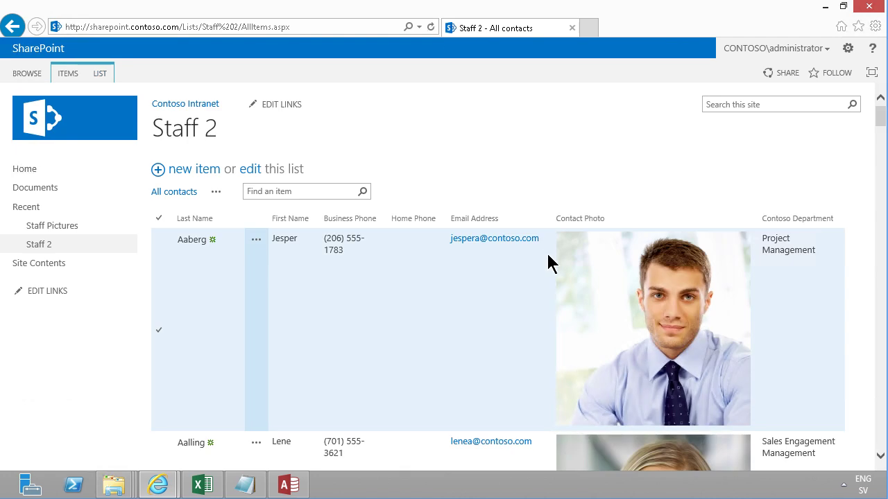
pyautogui.moveTo(879, 117); pyautogui.dragTo(866, 74)
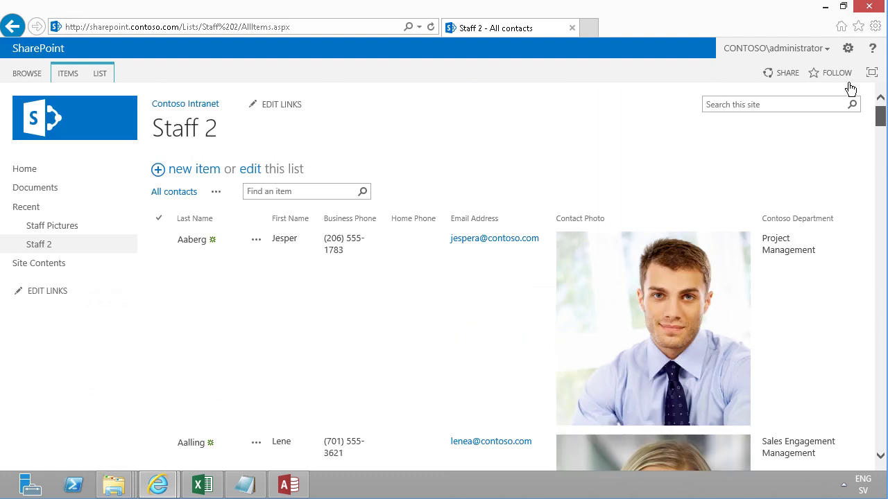
pyautogui.click(197, 244)
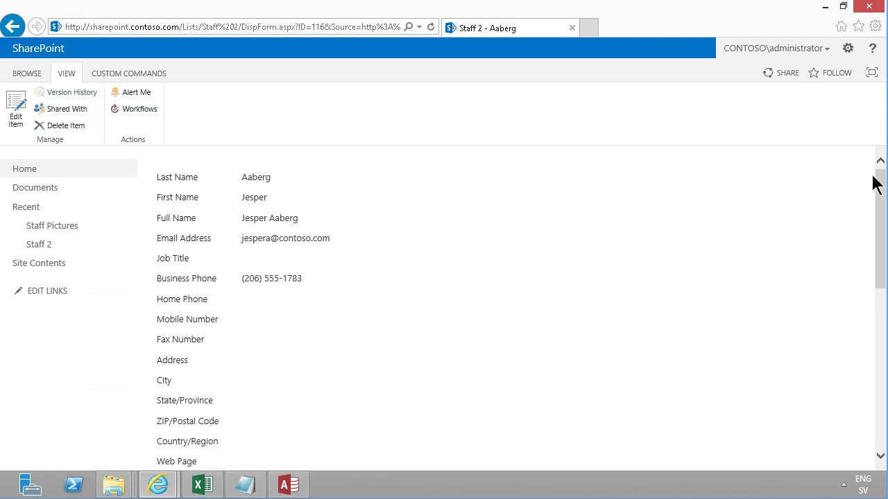
pyautogui.moveTo(880, 222); pyautogui.dragTo(866, 204)
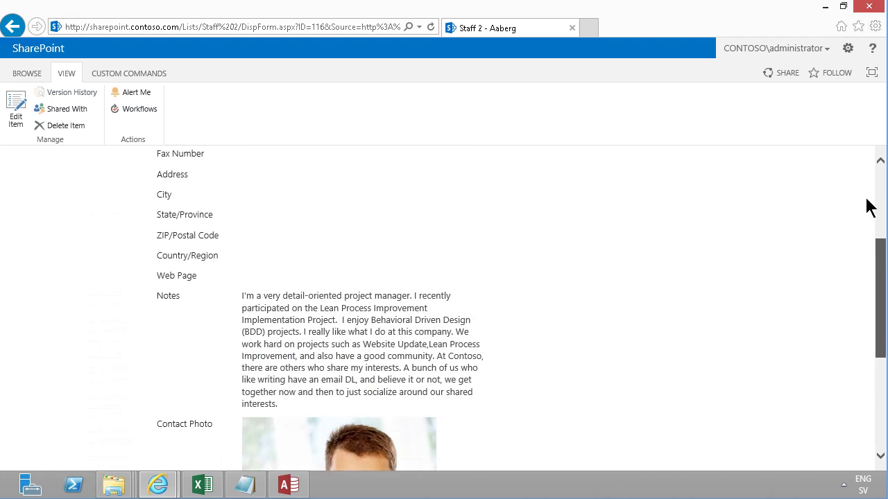
pyautogui.click(16, 30)
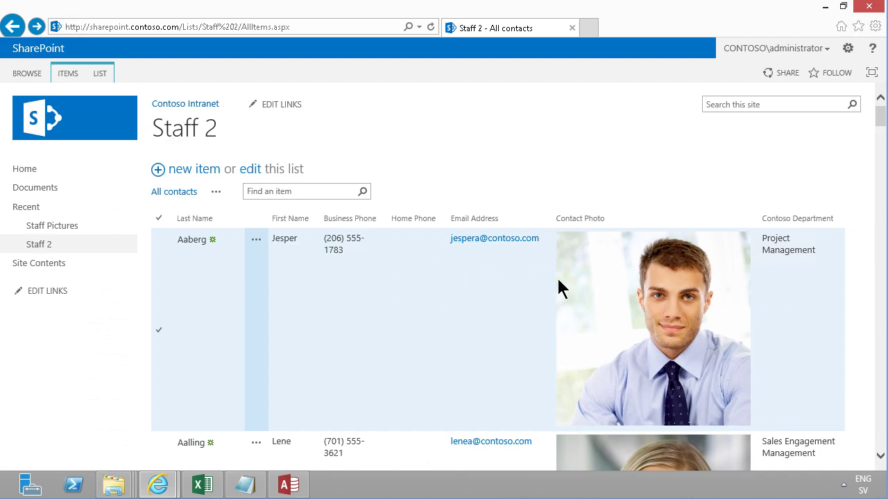
pyautogui.moveTo(882, 121)
pyautogui.mouseDown()
pyautogui.moveTo(884, 132)
pyautogui.moveTo(883, 121)
pyautogui.mouseUp()
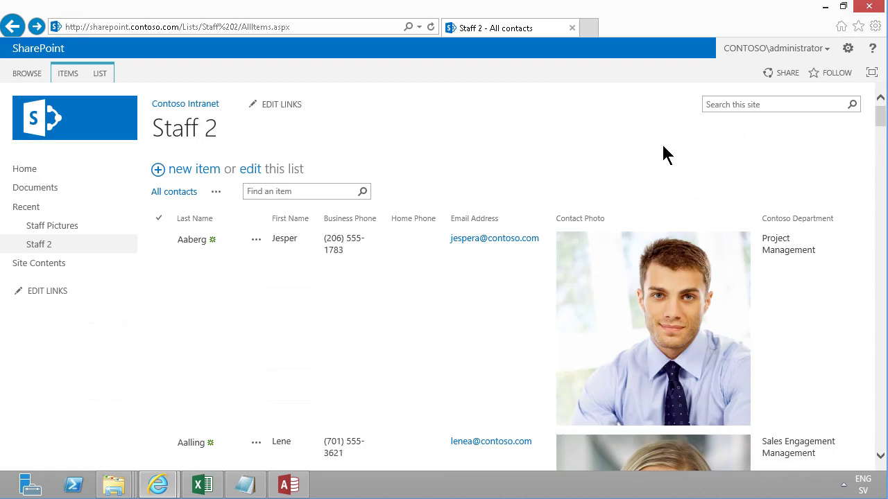